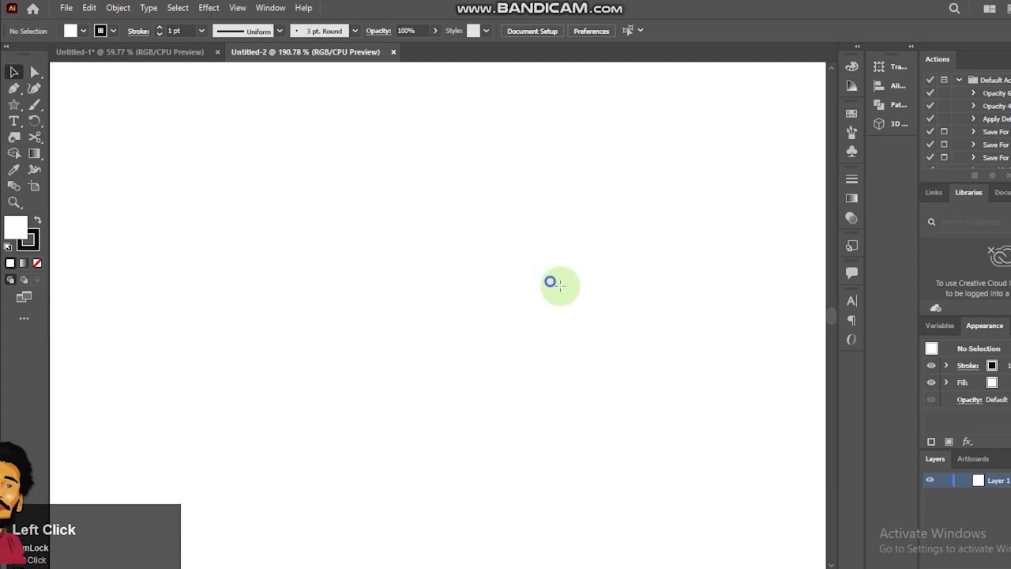
- Draw a landscape rectangle on the blank artboard for the robot's head
left_click_drag(450, 198, 638, 338)
key("v")
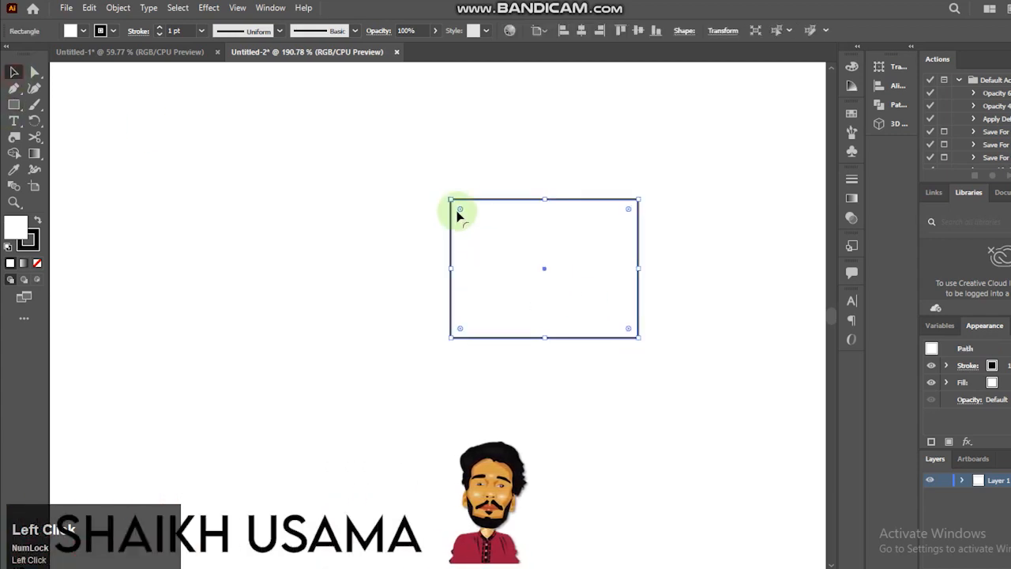
left_click(90, 7)
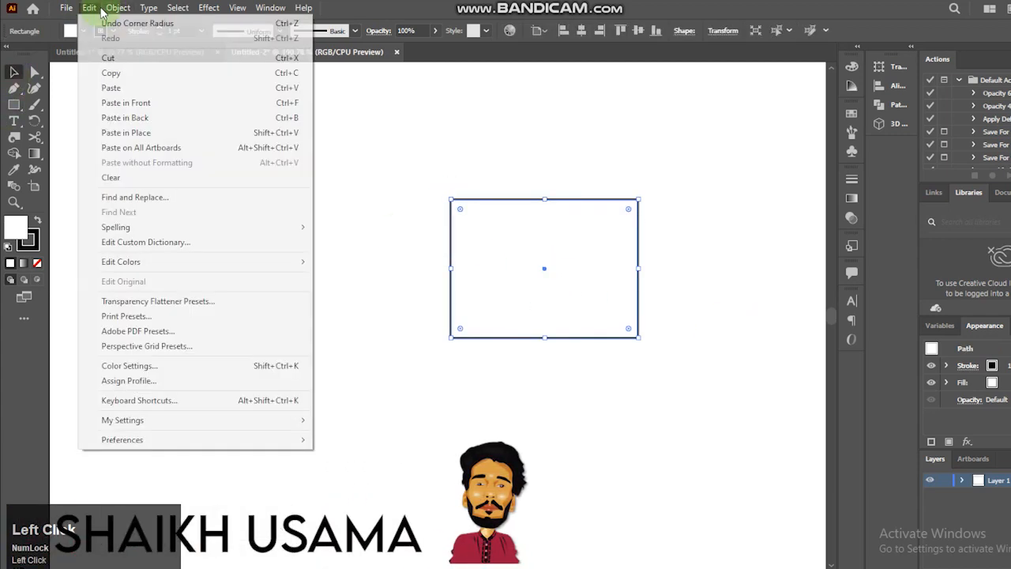
left_click(94, 7)
- Create a smaller black rectangle inside the head rectangle, and give the outer one a gray fill without stroke
left_click_drag(638, 337, 620, 346)
left_click(38, 220)
left_click(31, 243)
left_click(37, 263)
left_click(452, 207)
left_click(84, 31)
left_click(63, 105)
left_click(70, 107)
left_click(406, 265)
- Round the corners of both the gray outer and the black inner head rectangles
left_click(526, 265)
left_click(300, 300)
left_click(35, 72)
left_click(474, 222)
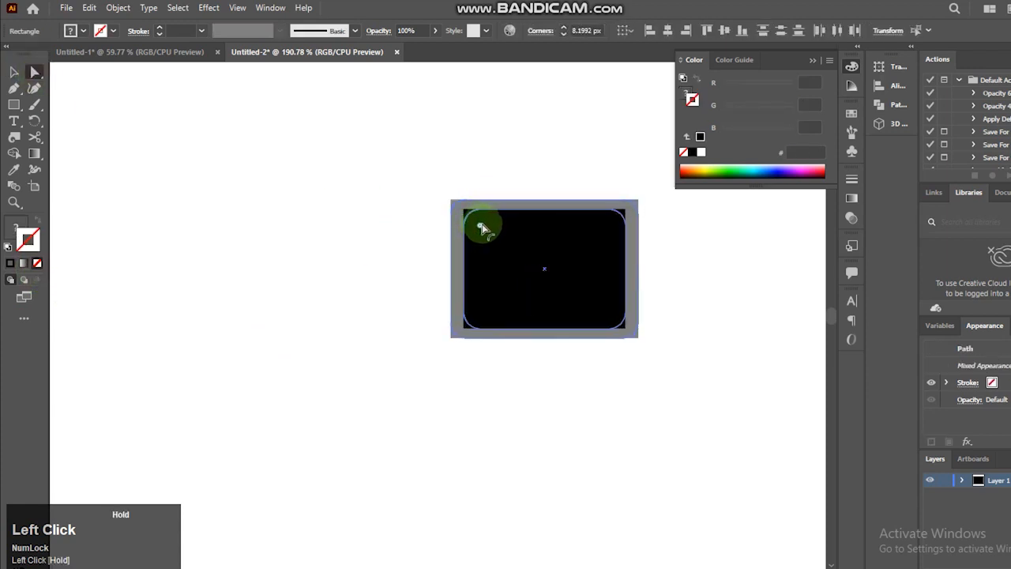
left_click_drag(490, 229, 490, 230)
left_click(16, 73)
left_click(316, 214)
- Add two small white rounded rectangles side by side on the black face as eyes
left_click(12, 106)
mouse_move(508, 282)
left_mouse_down()
mouse_move(524, 293)
mouse_move(507, 287)
mouse_move(511, 274)
mouse_move(521, 287)
mouse_move(558, 286)
left_mouse_up()
left_click(70, 32)
left_click(29, 58)
left_click(36, 73)
left_click(13, 73)
left_click(582, 388)
left_click(572, 353)
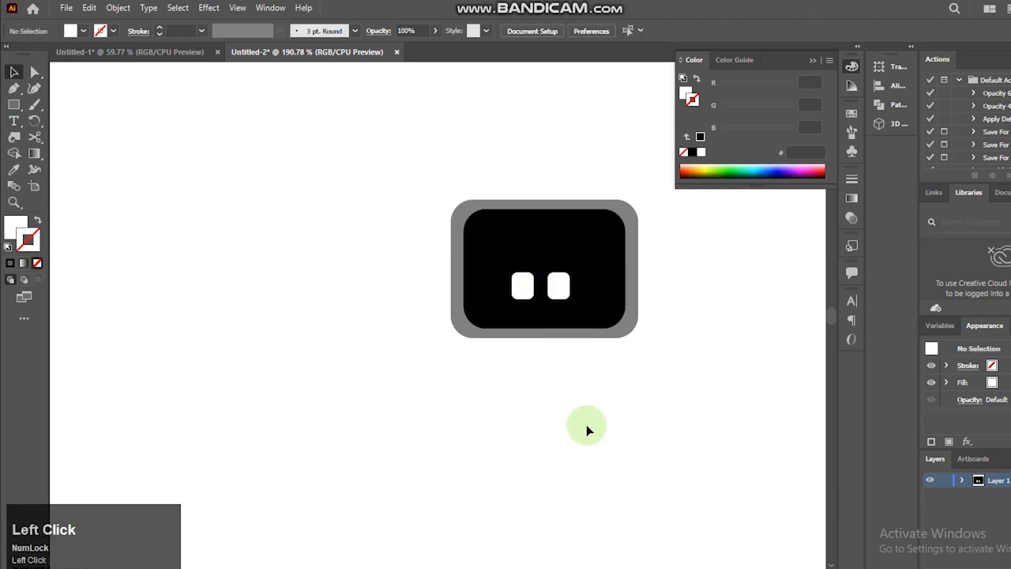
- Draw a rectangle beneath the head for the body and sample the head frame's gray as its fill
left_click(13, 107)
mouse_move(508, 342)
left_mouse_down()
mouse_move(598, 429)
mouse_move(602, 471)
left_mouse_up()
left_click_drag(508, 407, 487, 405)
left_click(13, 169)
left_click(474, 202)
key("v")
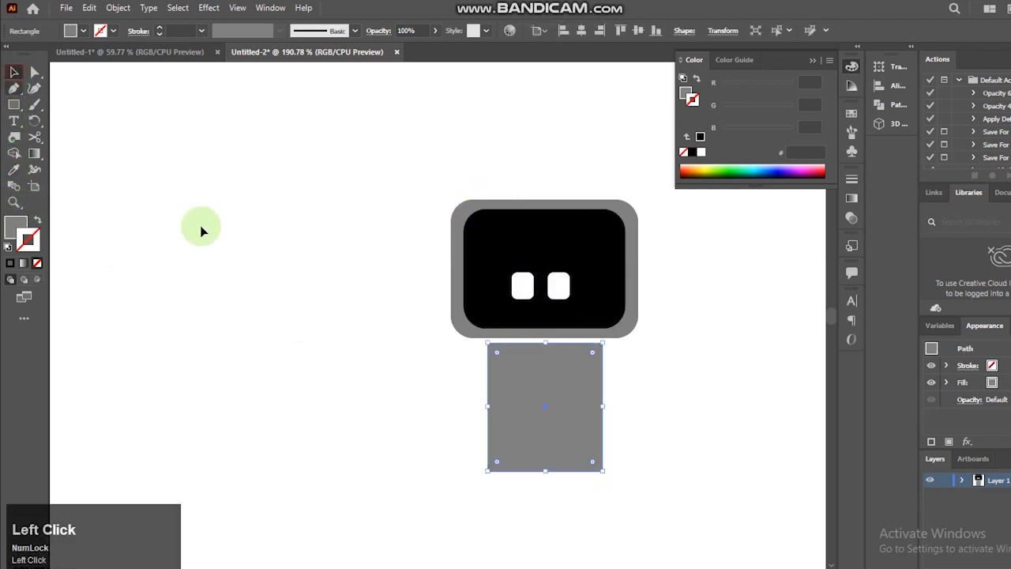
- Move the body up against the head, then extend it slightly downward and to both sides
left_click_drag(532, 434, 544, 430)
key("Down")
key("Down")
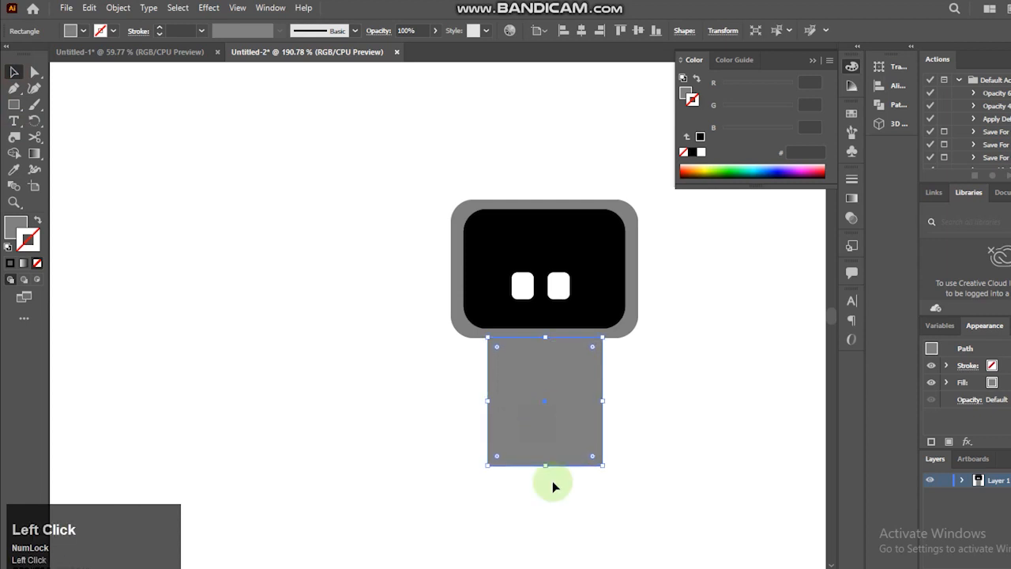
left_click_drag(544, 468, 544, 480)
left_click_drag(487, 407, 479, 406)
left_click_drag(604, 406, 609, 406)
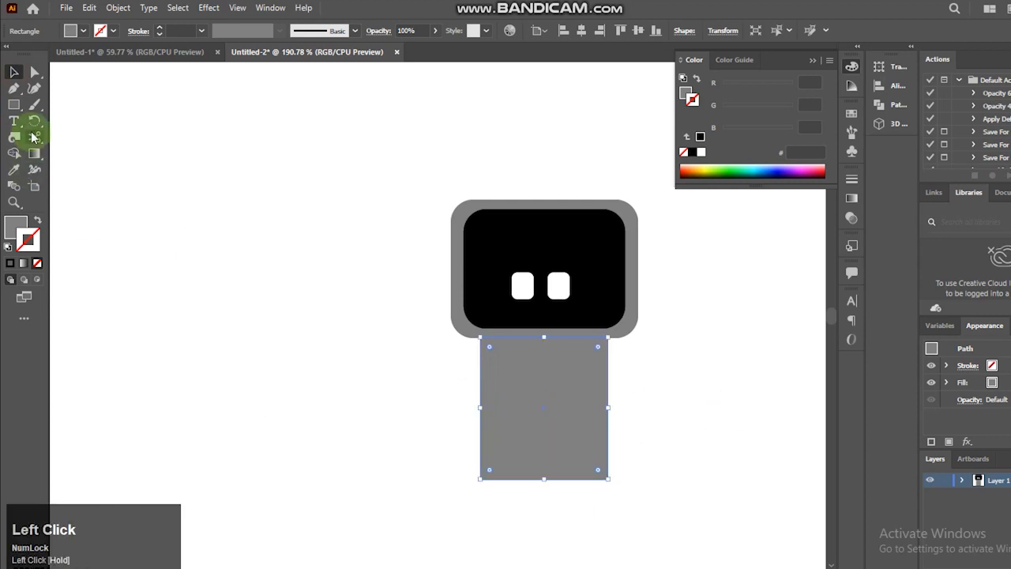
- Draw a small gray triangle beside the robot and round its corners
left_click_drag(14, 105, 63, 157)
left_click_drag(267, 346, 286, 366)
left_click(34, 73)
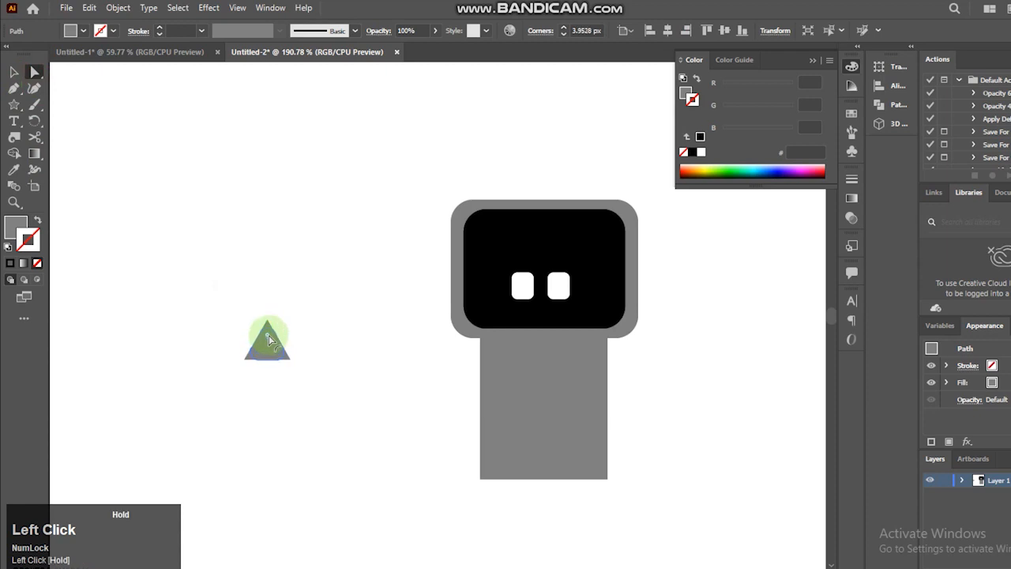
key("v")
- Place the rounded triangle over the middle of the body's lower edge and cut it out with Shape Builder
left_click_drag(545, 477, 568, 498)
left_click(535, 479)
left_click_drag(383, 435, 657, 532)
left_click(13, 154)
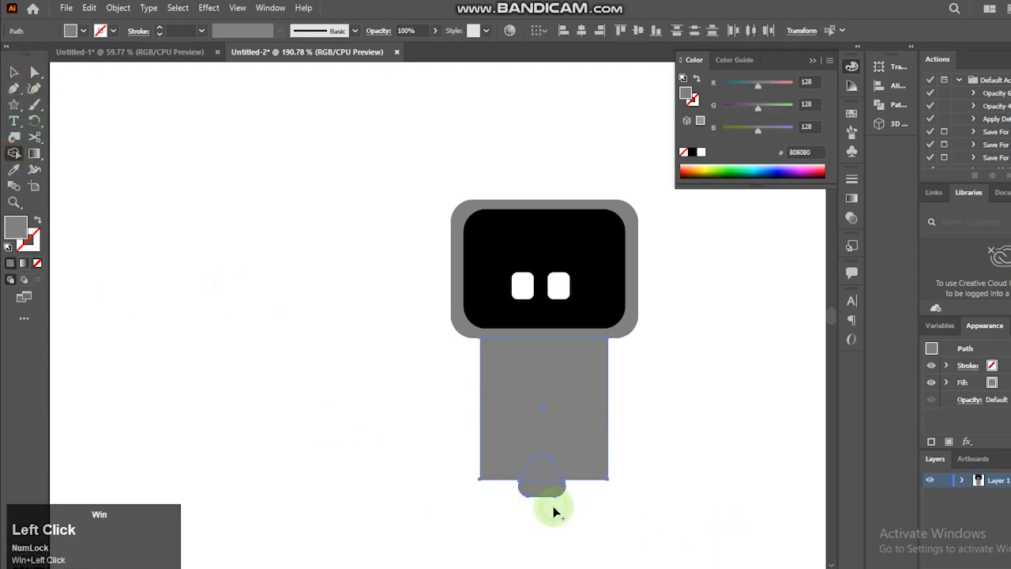
- Round the outer and inner bottom corners of the body's two legs
key("a")
left_click(608, 458)
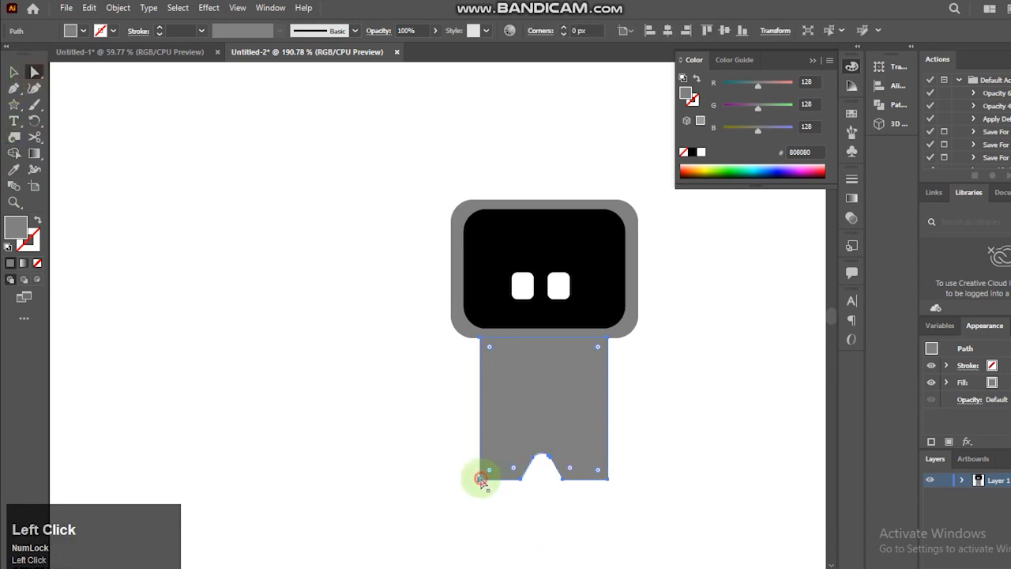
left_click(481, 479)
left_click(563, 480, "shift")
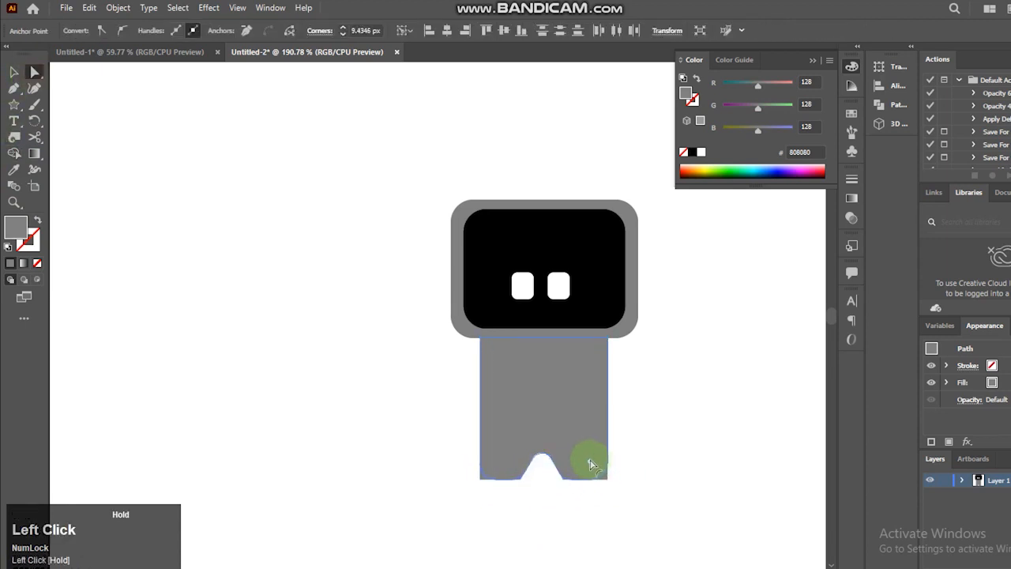
left_click_drag(589, 507, 590, 507)
left_click(13, 72)
left_click(154, 233)
- Draw a narrow vertical gray rectangle just left of the body for an arm
right_click(14, 104)
left_click(61, 109)
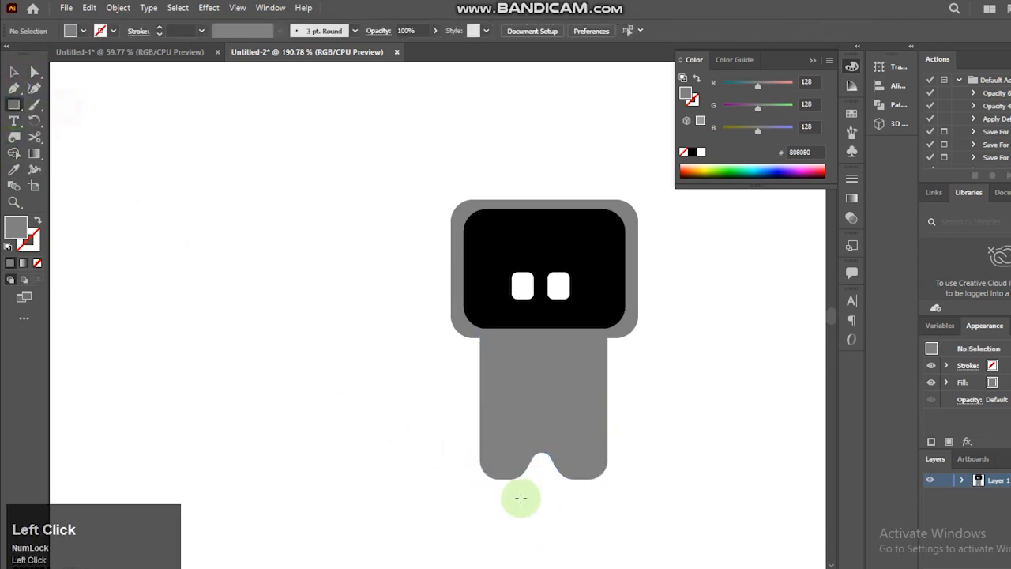
left_click_drag(449, 348, 475, 433)
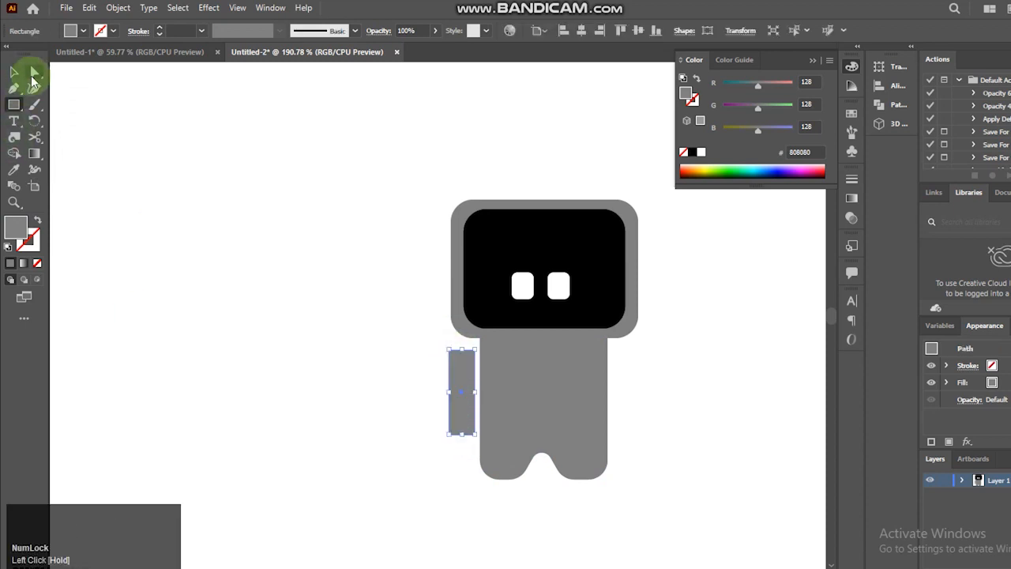
- Round the arm's two lower corners and its upper-left corner
left_click(34, 76)
left_click(449, 435)
left_click(443, 432)
left_click(449, 434)
left_click(475, 434, "shift")
left_click(449, 351)
left_click_drag(464, 425, 472, 374)
- Draw an ellipse over the arm's lower end and use Shape Builder to divide off a hand
right_click(14, 104)
left_click(61, 134)
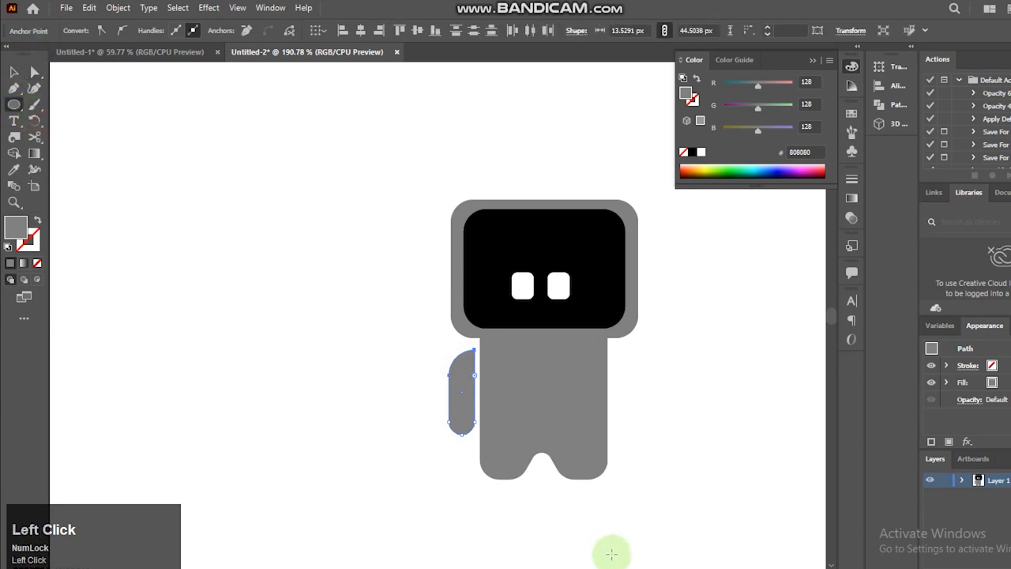
mouse_move(460, 426)
left_mouse_down()
mouse_move(463, 445)
mouse_move(255, 351)
left_mouse_up()
left_click(14, 72)
left_click(14, 154)
left_click(468, 440, "alt")
- Fill the separate hand piece at the arm's lower end with black
left_click(13, 74)
left_click(165, 407)
left_click_drag(456, 421, 455, 443)
key("ctrl+z")
left_click(83, 31)
left_click(32, 96)
left_click(394, 358)
- Draw a black circle over the lower end of each leg and select both circles with the body
left_click(11, 104)
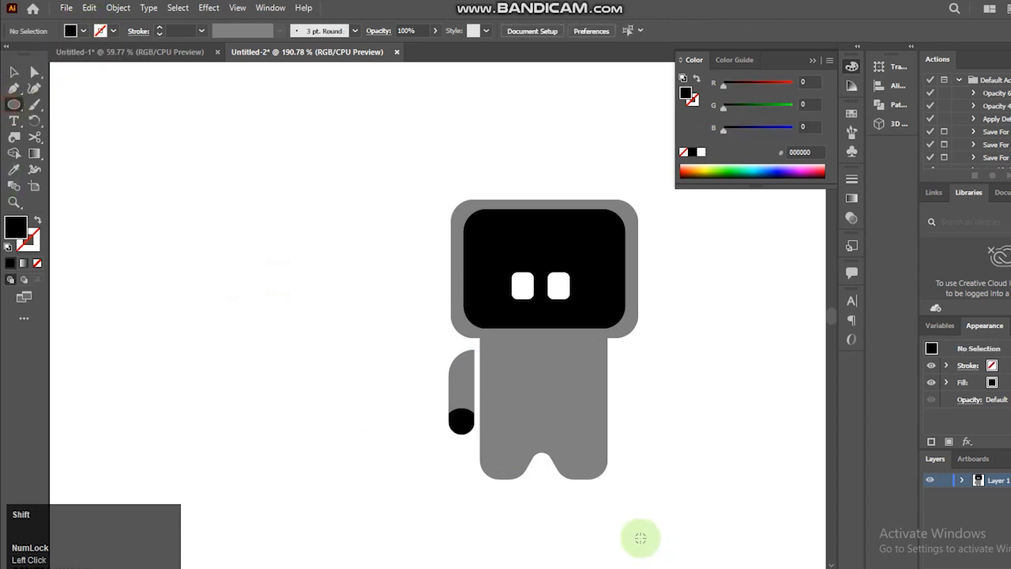
left_click_drag(532, 506, 591, 495)
left_click(14, 72)
left_click_drag(676, 405, 494, 503)
- Trim the two black circles to the leg outlines with Shape Builder, forming feet
left_click(14, 153)
left_click_drag(595, 485, 476, 497)
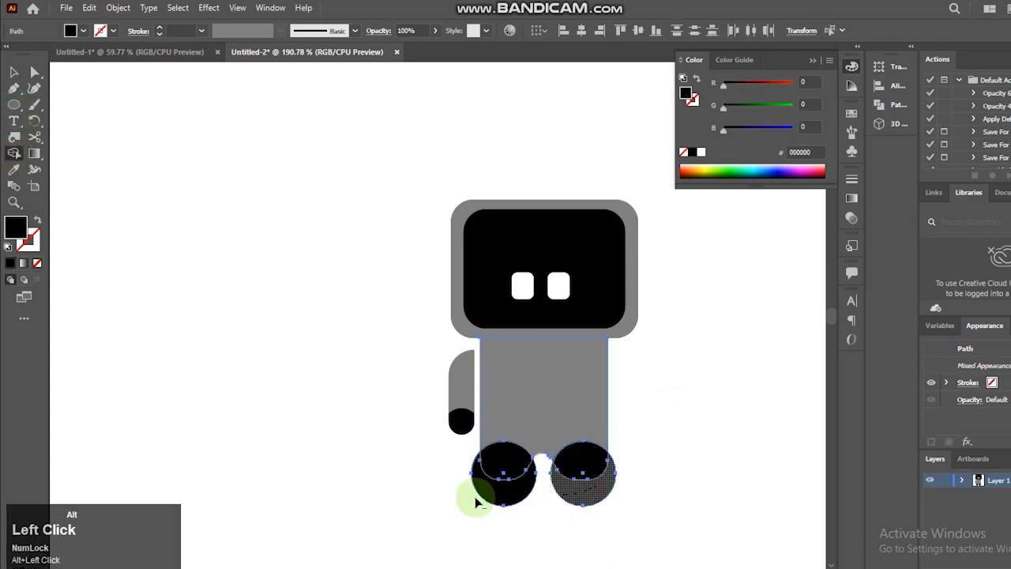
left_click(598, 468)
left_click_drag(535, 473, 437, 472)
left_click(13, 73)
left_click(611, 497)
left_click_drag(588, 466, 591, 485)
key("ctrl+z")
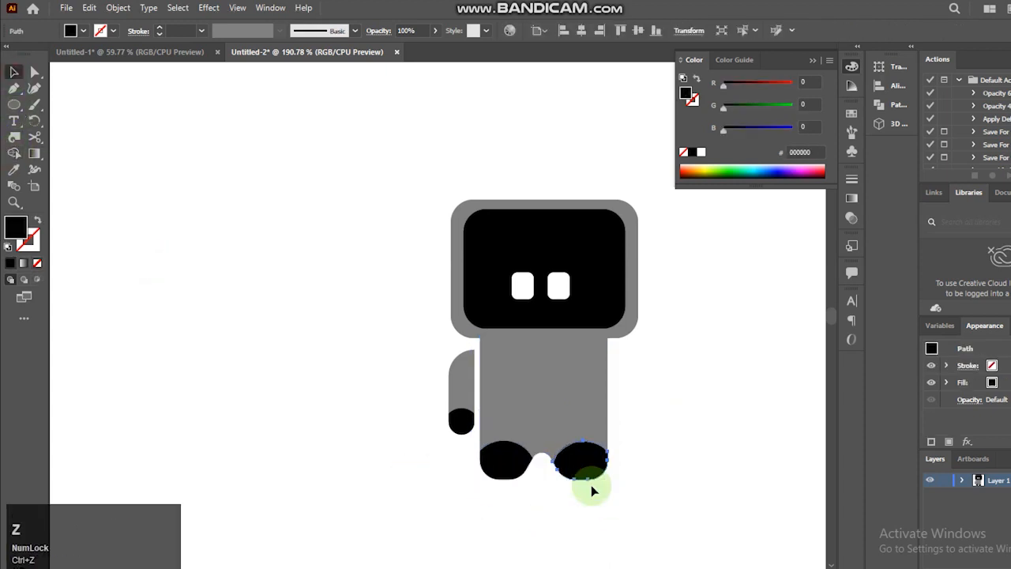
- Place a mirrored copy of the arm and hand on the right side of the body
left_click_drag(422, 379, 464, 426)
right_click(459, 412)
mouse_move(513, 326)
left_click(645, 377)
left_click(482, 371)
left_click_drag(458, 384, 622, 388)
- Nudge the grouped left arm toward the torso and shift the torso with its feet slightly down
left_click_drag(428, 396, 463, 424)
key("ctrl+g")
key("Right")
key("Right")
key("Right")
left_click_drag(663, 366, 633, 427)
left_click(671, 408)
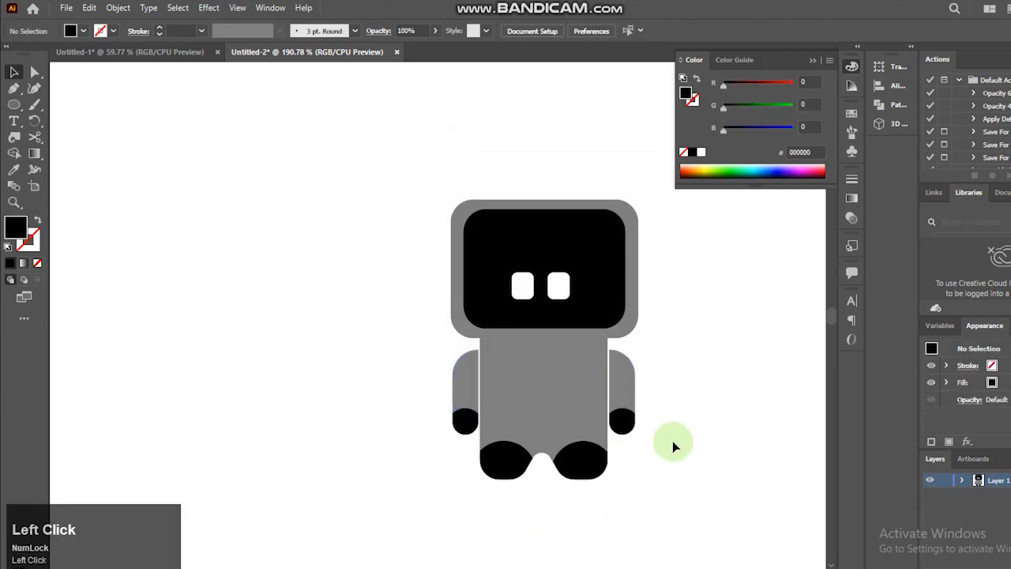
left_click(510, 471)
left_click(766, 404)
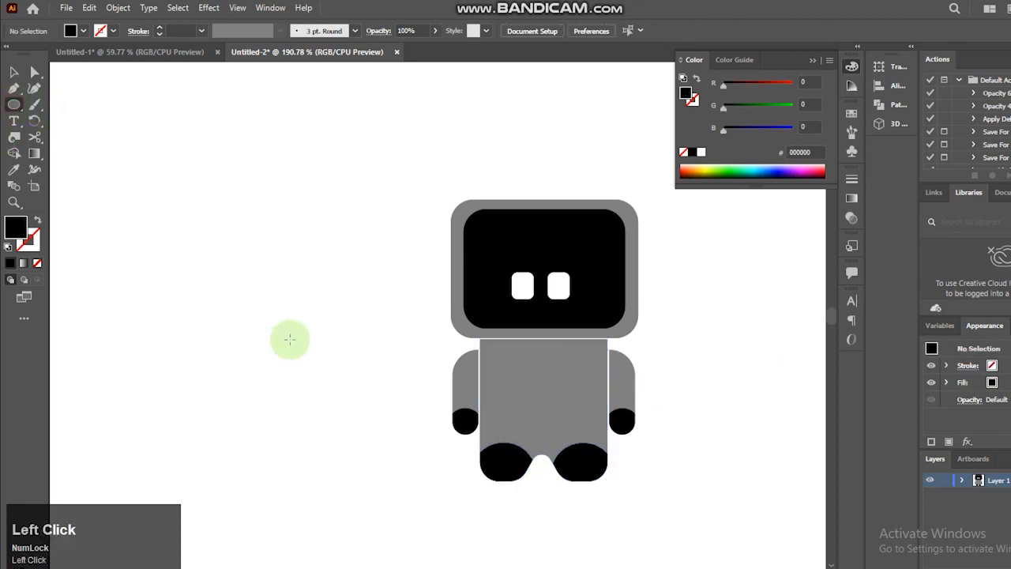
- Group the two head rectangles, and group the torso, arms and feet separately
left_click_drag(380, 192, 663, 313)
key("ctrl+g")
left_click_drag(661, 388, 393, 517)
key("ctrl+g")
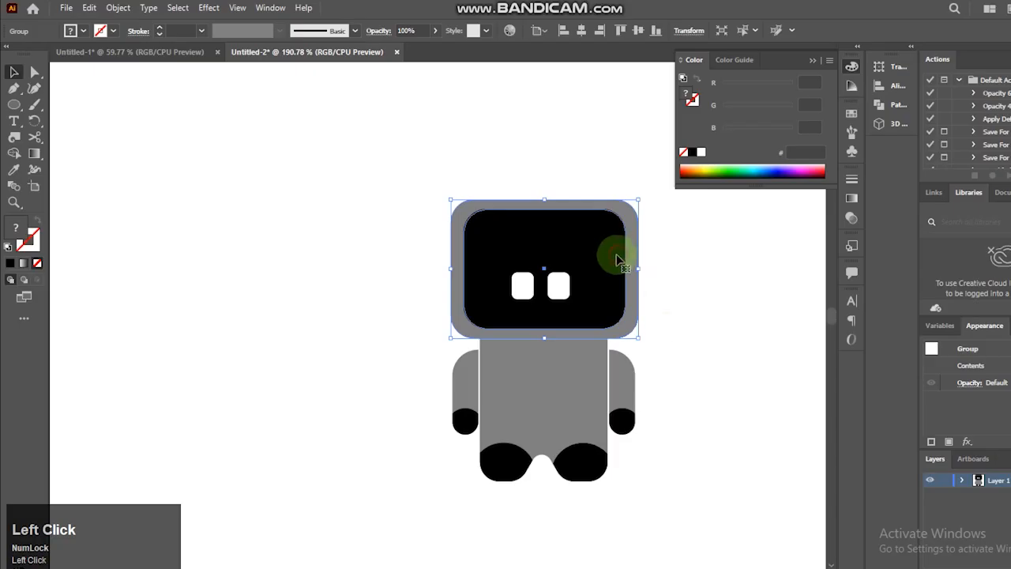
- Apply the 3D Inflate effect to the head group with the Isometric Top rotation and a depth of 30 px
left_click(885, 125)
left_click(841, 141)
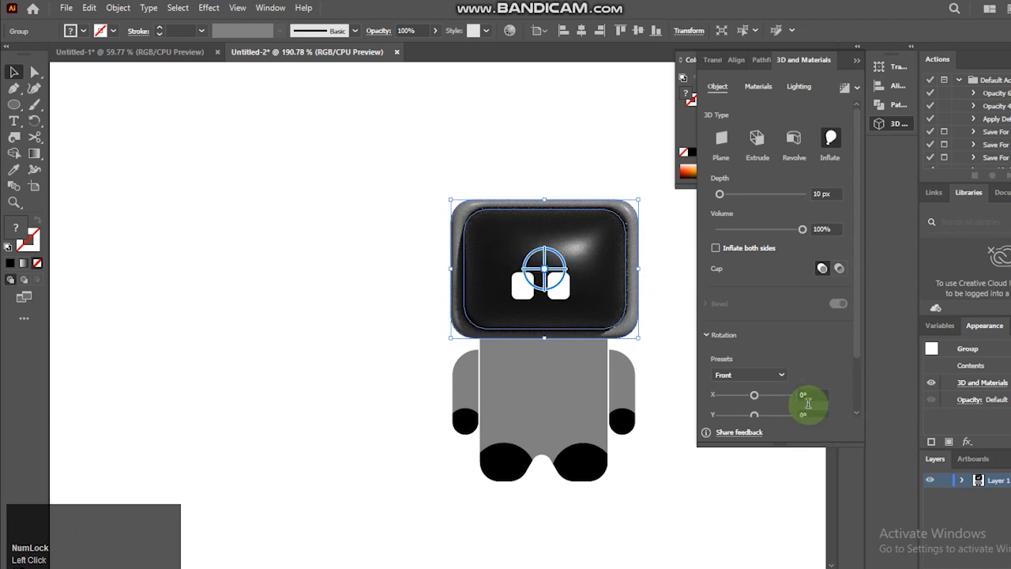
left_click(782, 375)
left_click(731, 348)
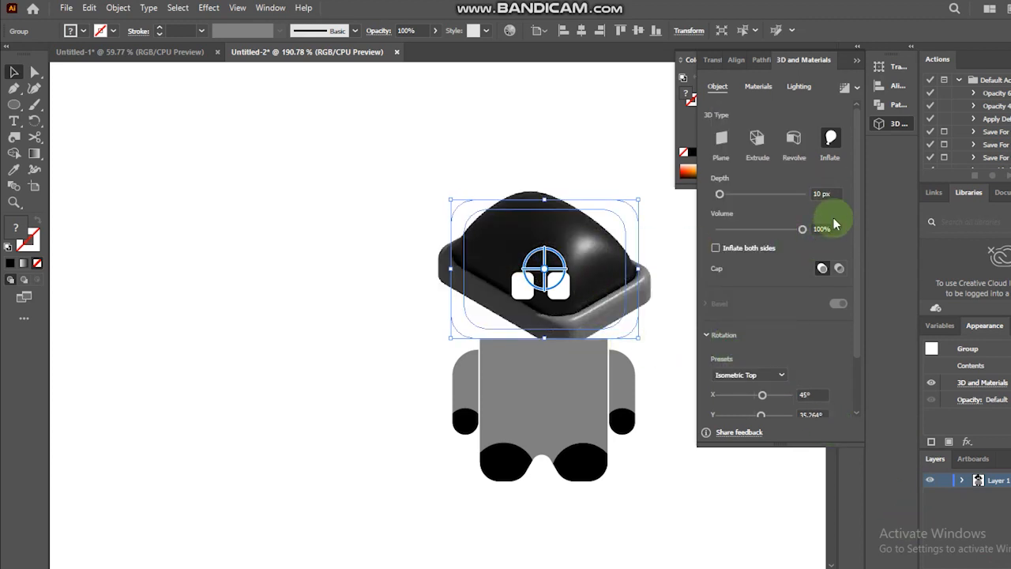
left_click_drag(835, 195, 722, 199)
type("3")
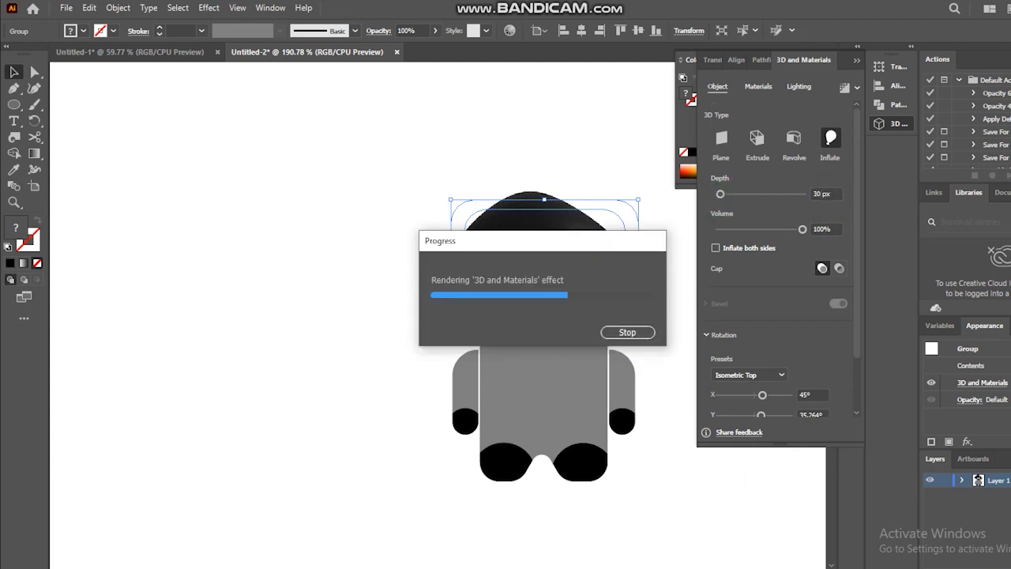
left_click(712, 529)
- Apply the 3D Inflate effect to the body group with the Isometric Top rotation and a depth of 20 px
left_click(573, 397)
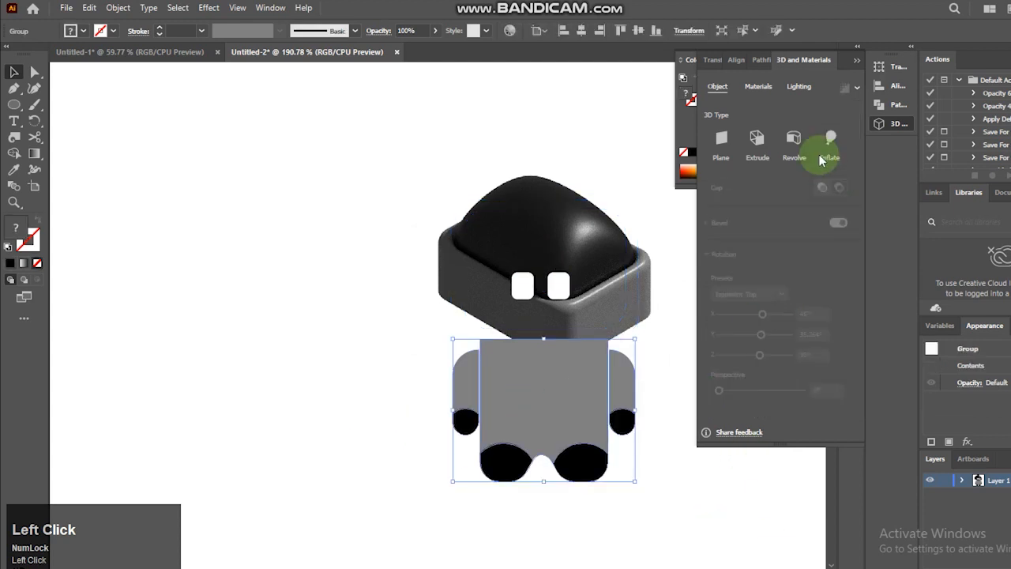
left_click(589, 441)
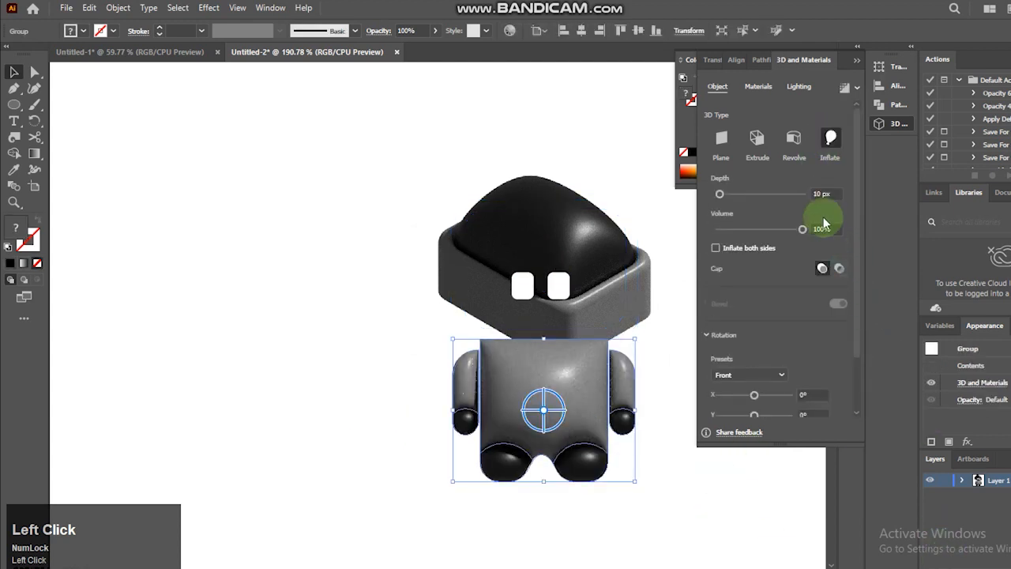
left_click(751, 351)
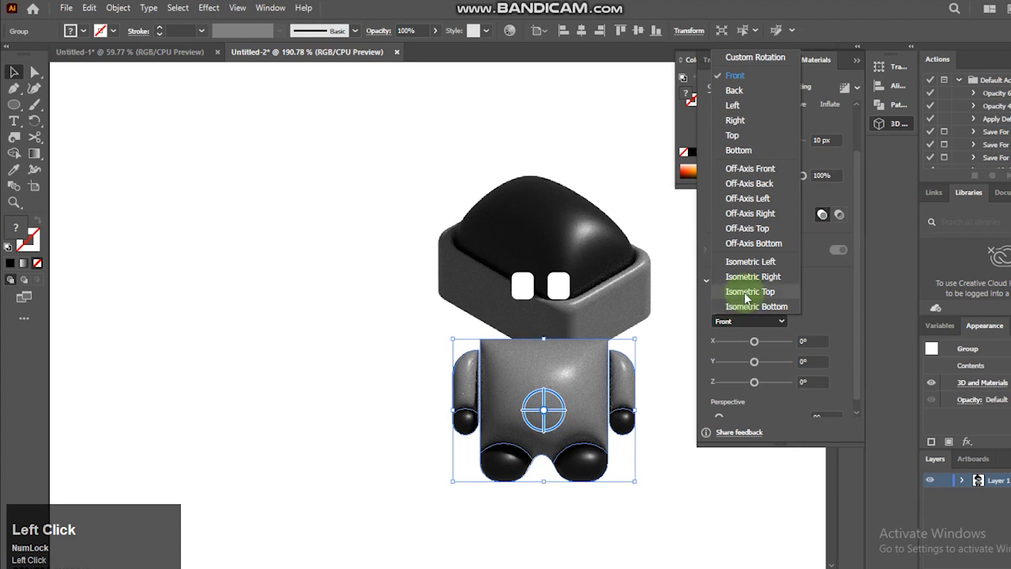
left_click(751, 292)
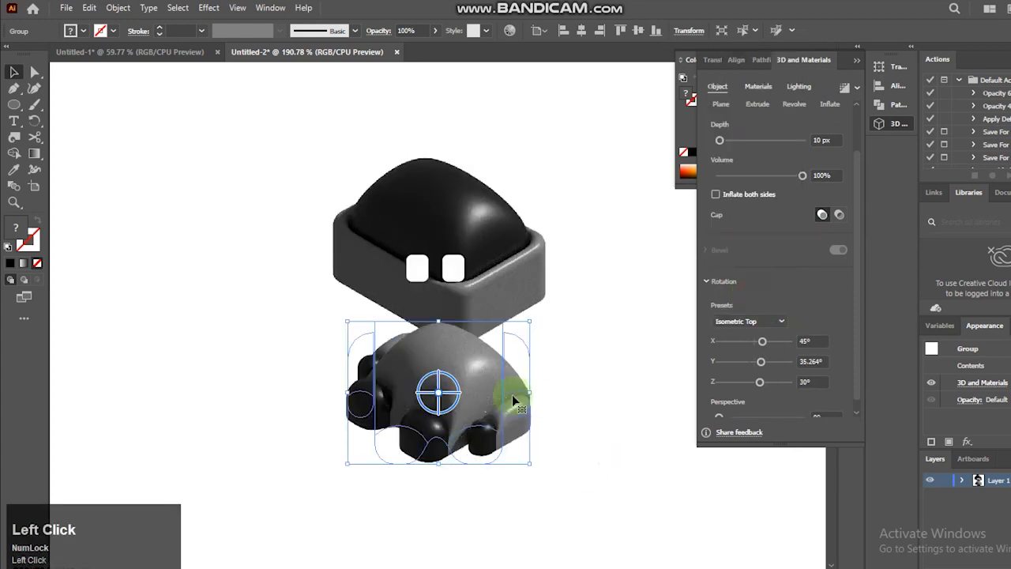
left_click(835, 137)
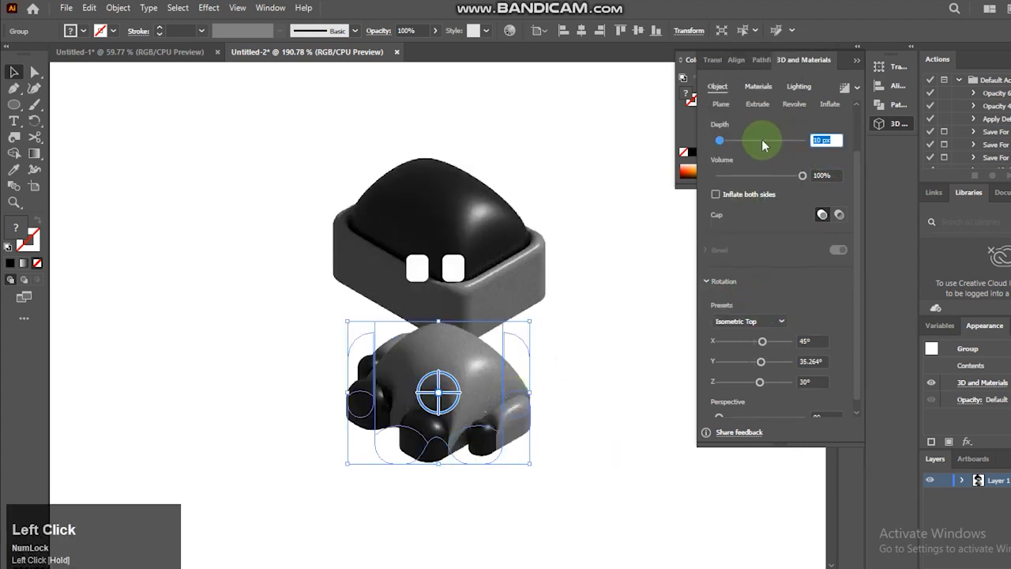
type("29")
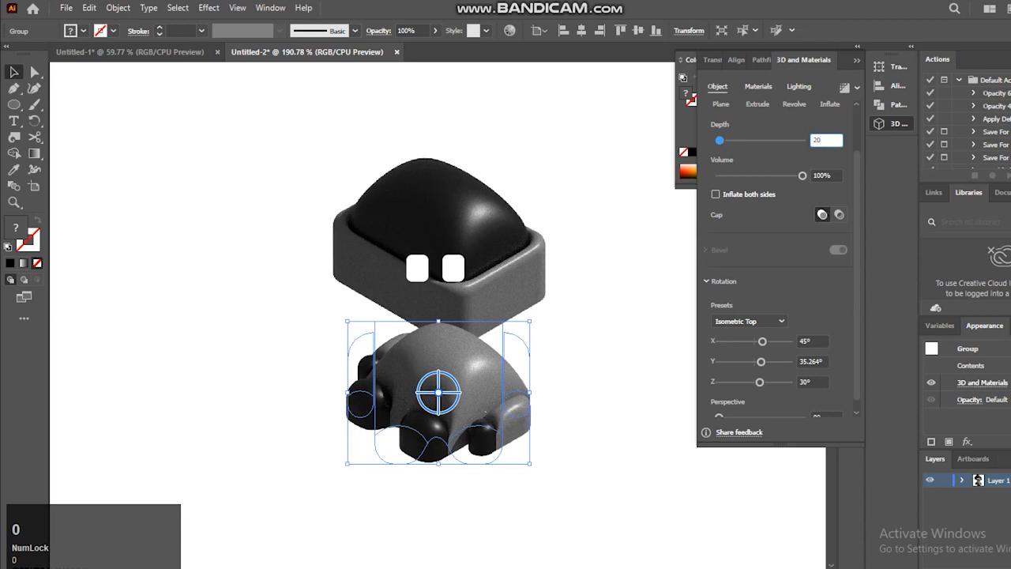
key("Return")
- Set the inflate volume of the head and the body to 50%
left_click(533, 204)
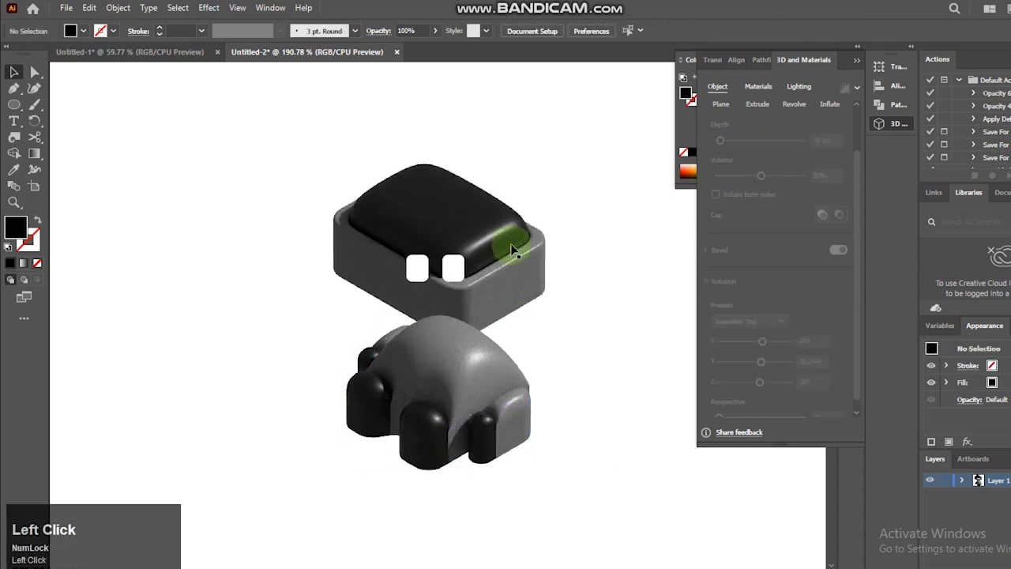
left_click_drag(831, 174, 793, 178)
left_click(452, 372)
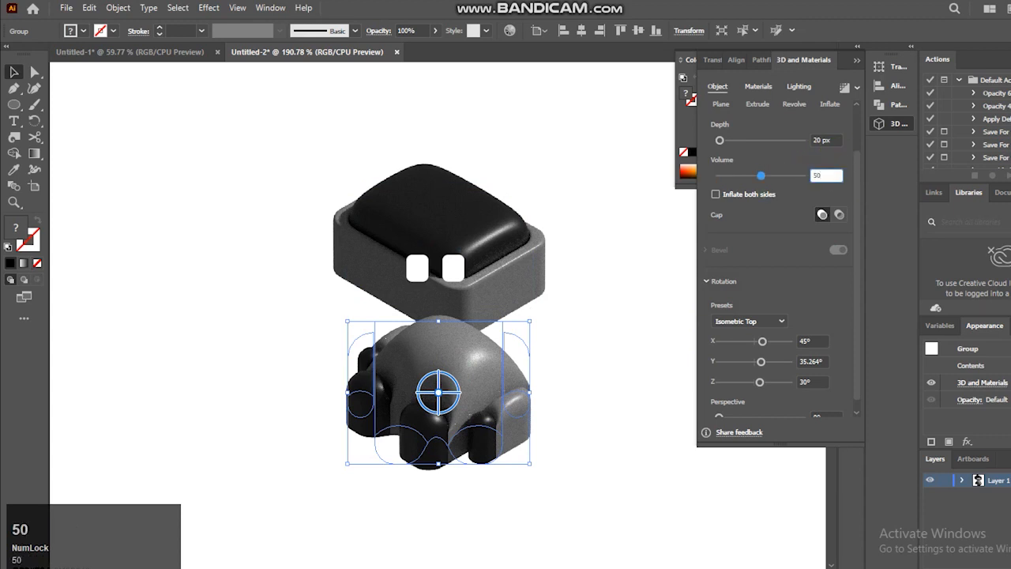
type("50")
key("Return")
left_click(409, 348)
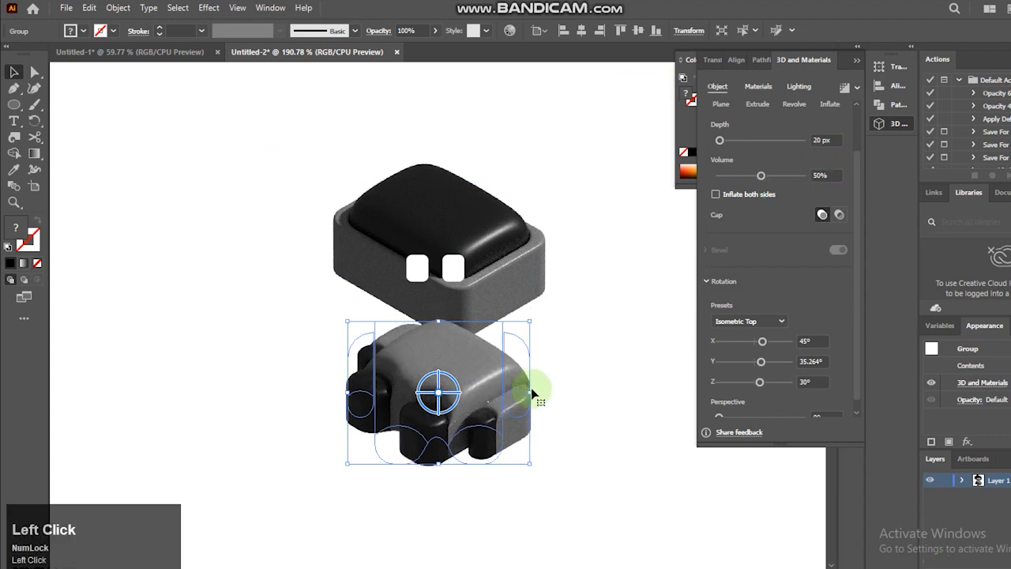
- Move the inflated body up and left against the head's lower-left side and nudge it into alignment
left_click_drag(480, 388, 383, 325)
key("Up")
key("Up")
key("Up")
key("Up")
key("Up")
key("Right")
key("Right")
key("Right")
key("Right")
key("Up")
key("Up")
key("Up")
key("Up")
key("Up")
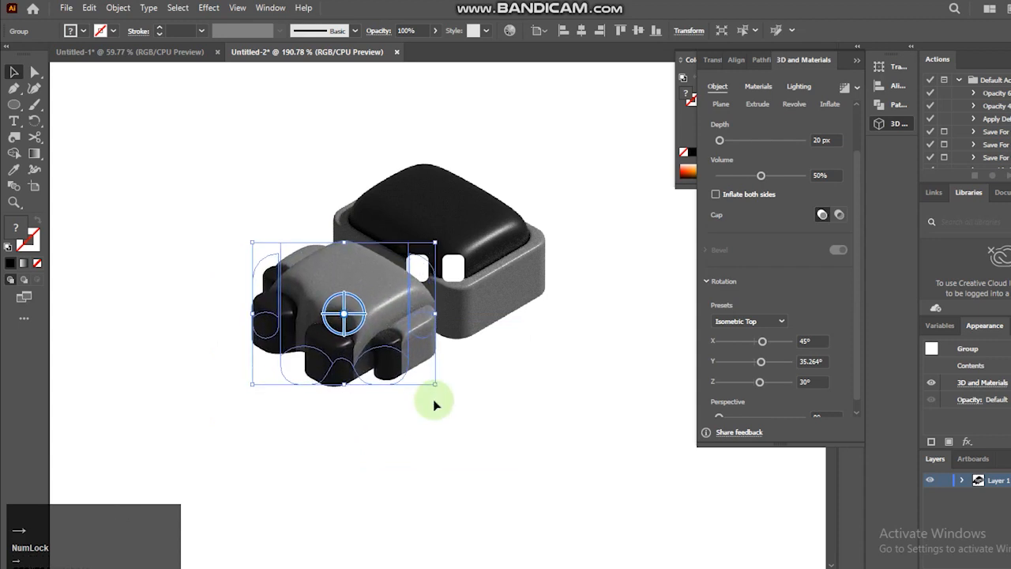
- Shift the inflated body further left and slightly down, clear of the eyes
left_click(452, 268)
left_click(421, 271, "shift")
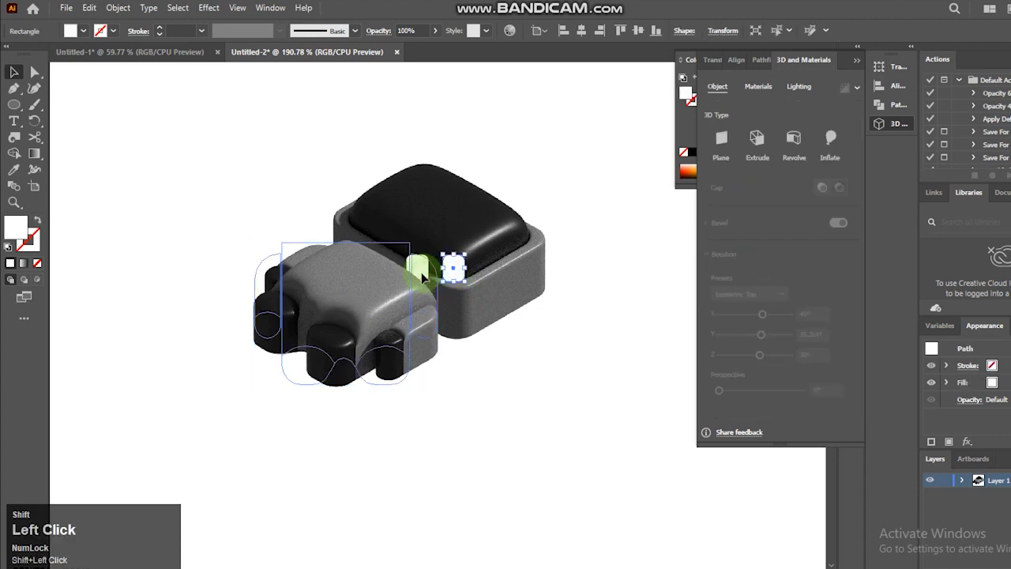
left_click(548, 319)
left_click_drag(409, 318, 380, 327)
- Group the two white eyes
left_click(417, 267)
left_click(453, 275, "shift")
key("ctrl+g")
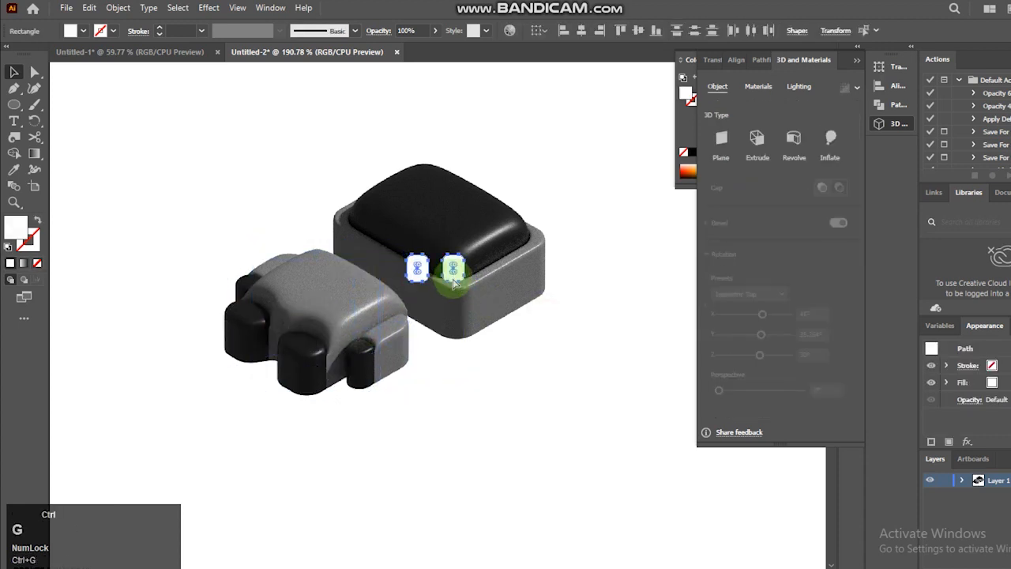
- Inflate the grouped eyes with the Isometric Top rotation and move them onto the black face
left_click(830, 142)
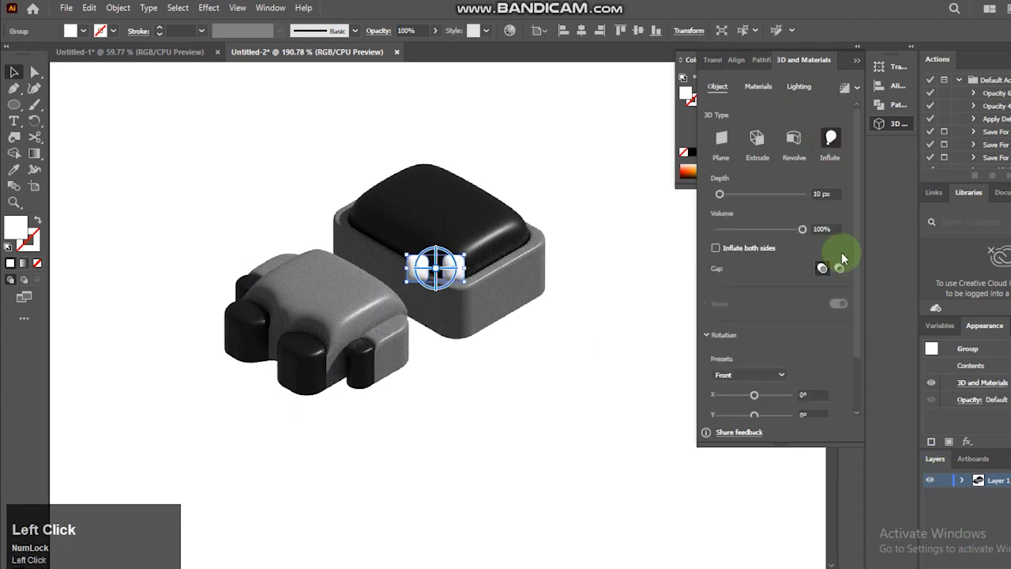
left_click_drag(756, 301, 755, 559)
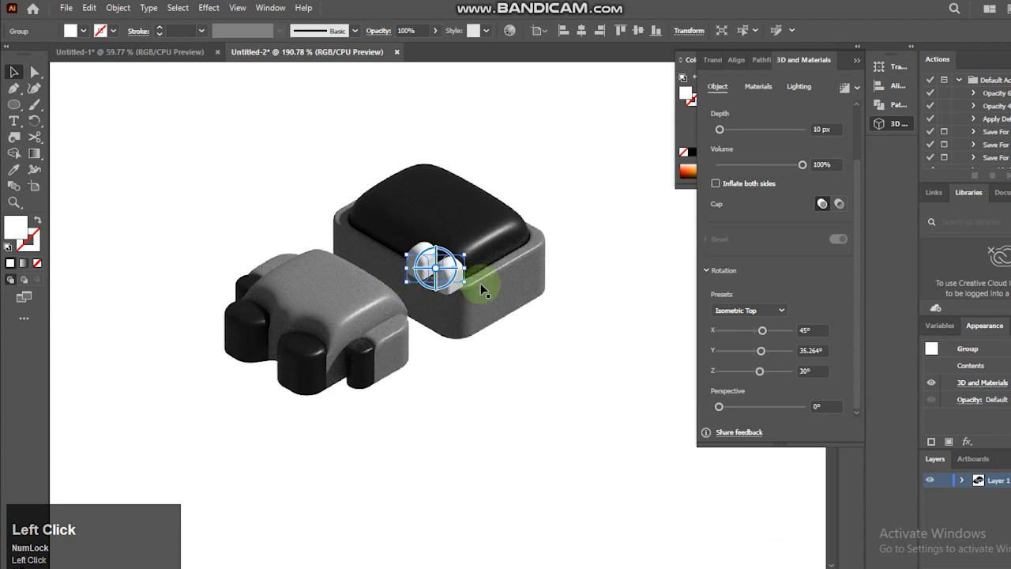
left_click_drag(451, 264, 467, 207)
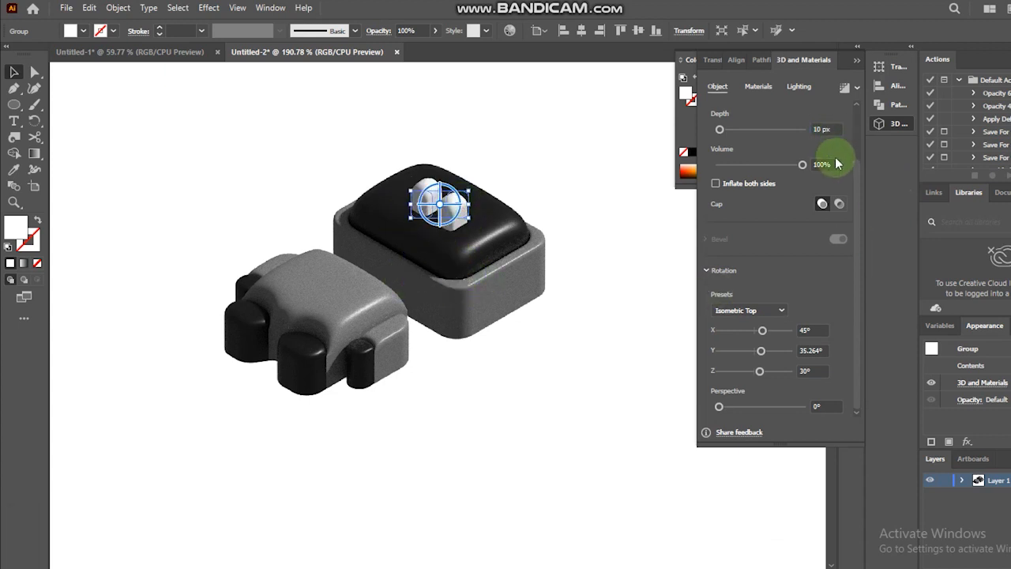
- Set the inflate depth of the eyes to 3 px
left_click(837, 128)
left_click_drag(720, 129, 725, 130)
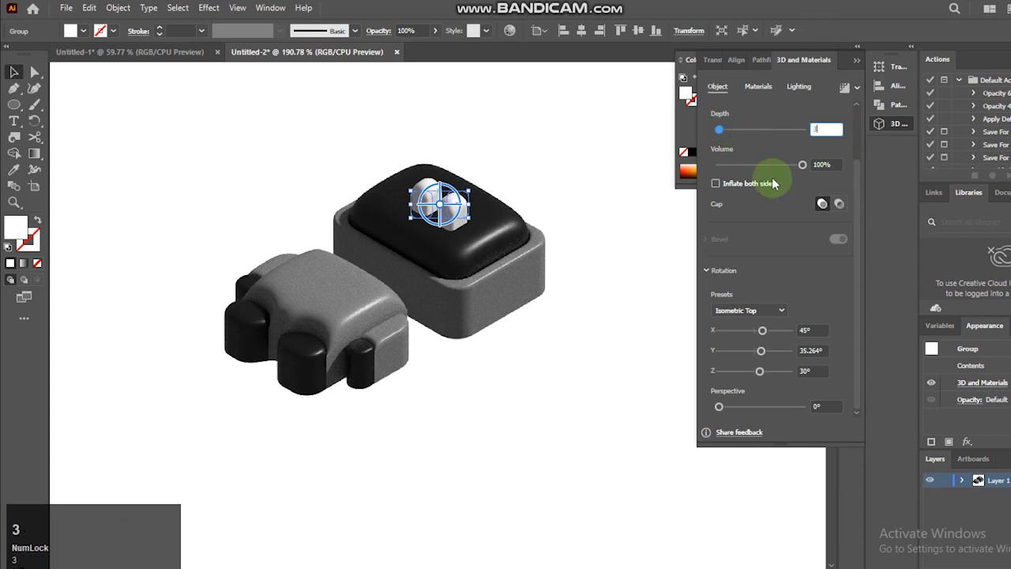
type("3")
key("Return")
left_click(521, 343)
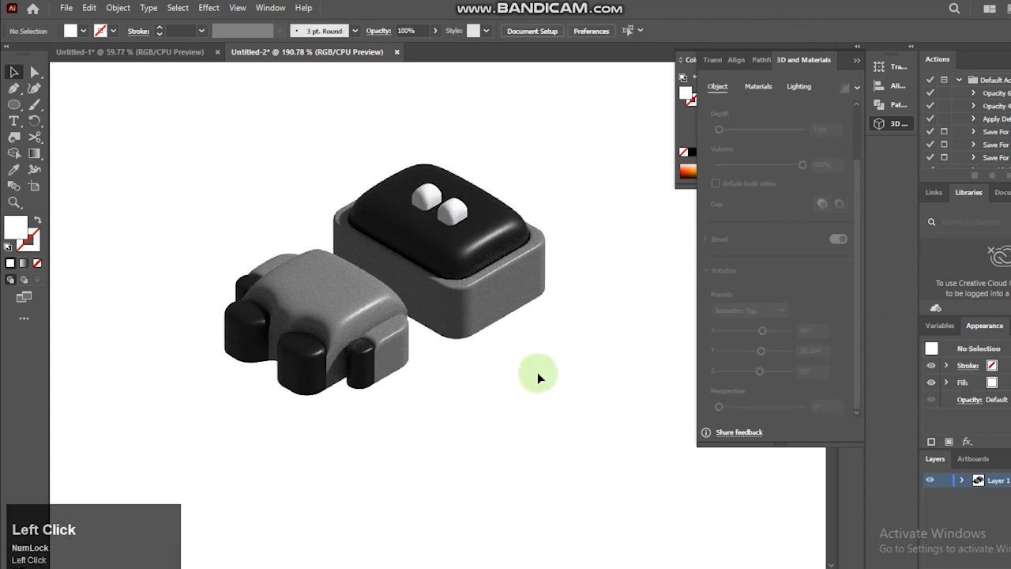
left_click(443, 207)
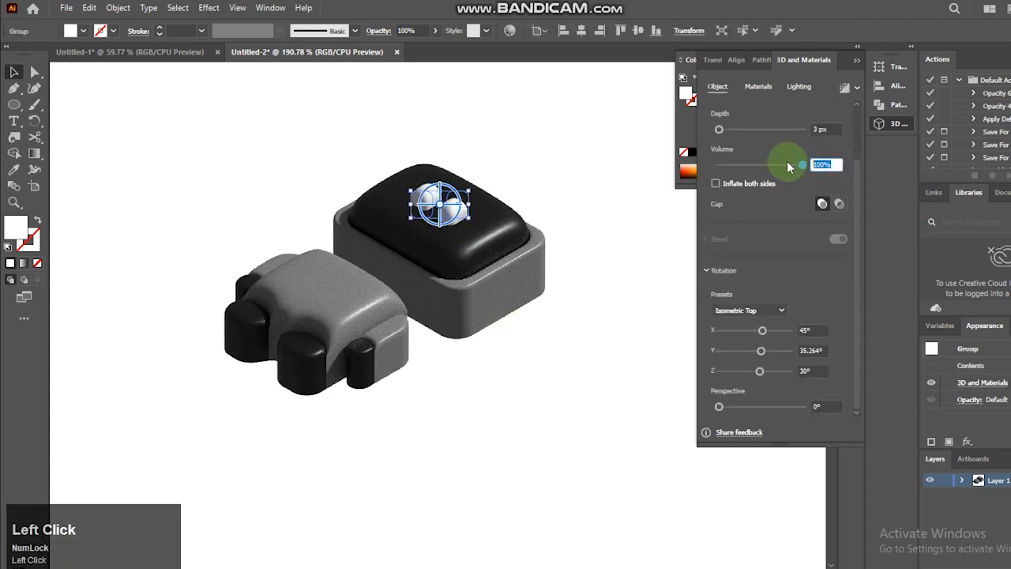
left_click(474, 545)
- Nudge the inflated body right and up so it sits against the head
left_click(315, 283)
key("Right")
key("Right")
key("Right")
key("Right")
key("Right")
key("Right")
key("Right")
key("Right")
key("Right")
key("Right")
key("Up")
key("Up")
key("Up")
key("Up")
key("Up")
key("Up")
key("Up")
key("Up")
key("Up")
key("Up")
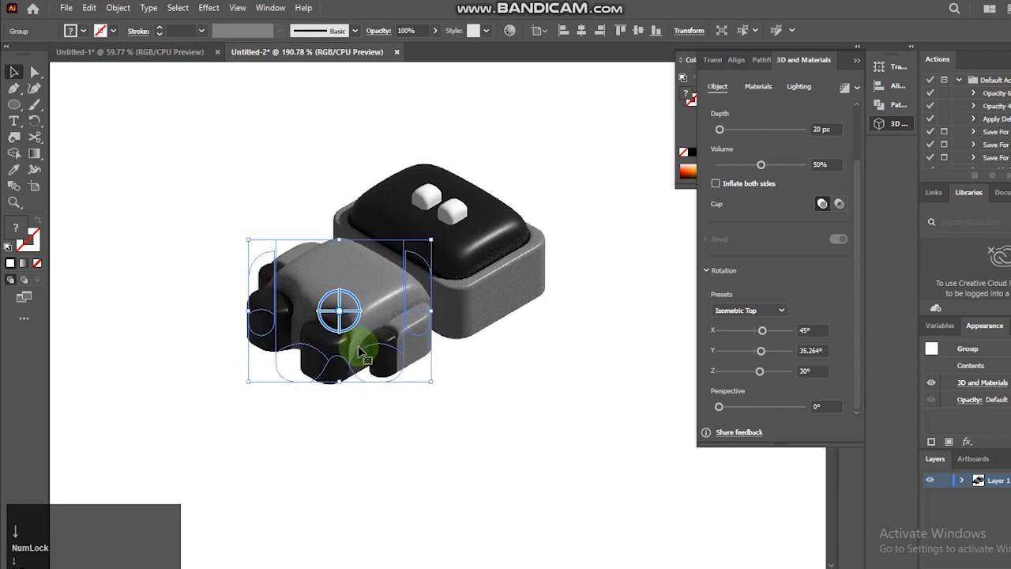
left_click(441, 423)
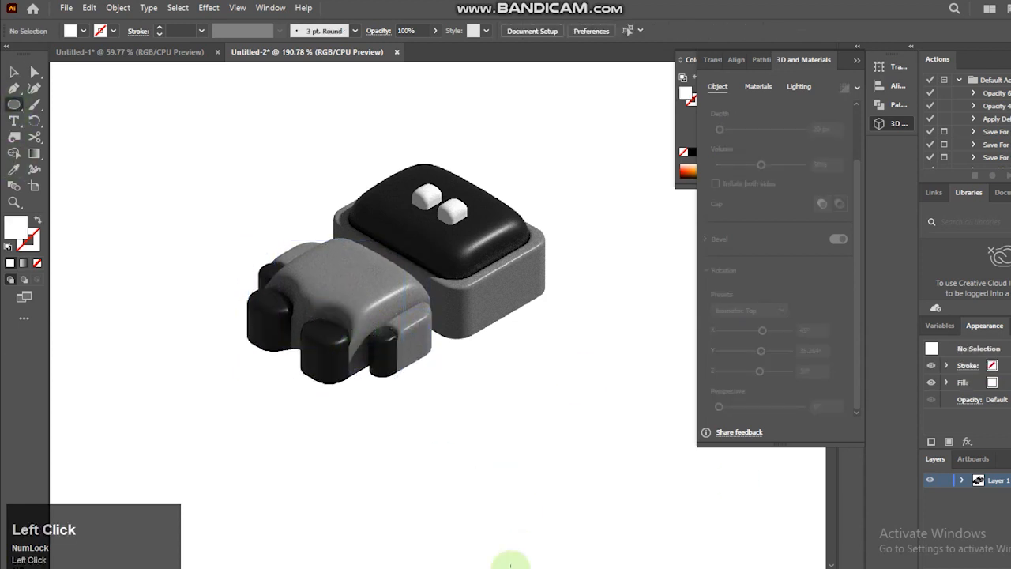
- Draw a circle about 27 px in diameter on the empty canvas below the head and fill it with gray
mouse_move(541, 436)
left_mouse_down()
mouse_move(560, 465)
mouse_move(545, 469)
left_mouse_up()
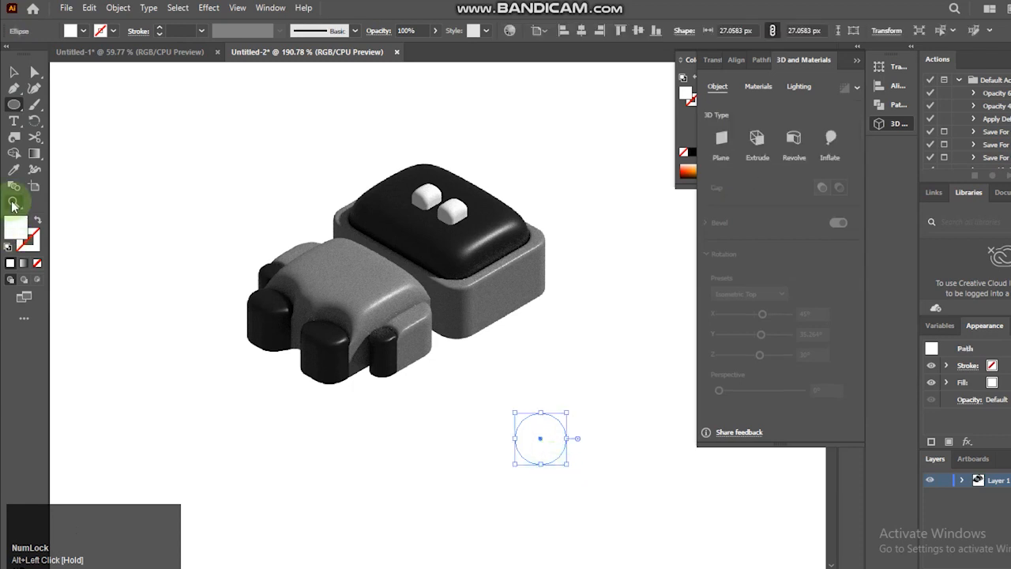
left_click_drag(474, 372, 609, 499)
left_click(82, 30)
left_click(38, 54)
left_click(56, 103)
left_click(84, 163)
left_click(14, 72)
- Duplicate the gray circle in place, scale the copy about its center to about 17.93 px, and fill it with black
key("ctrl+c")
key("ctrl+f")
left_click_drag(613, 346, 561, 346)
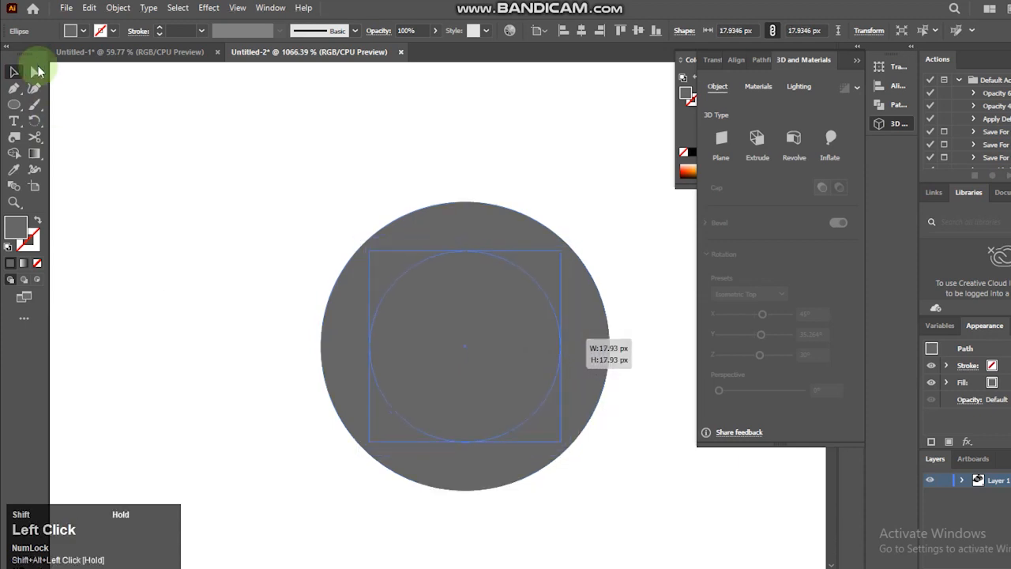
left_click(82, 31)
left_click(37, 54)
left_click(298, 307)
- Draw a small black triangle above and left of the two circles
right_click(14, 105)
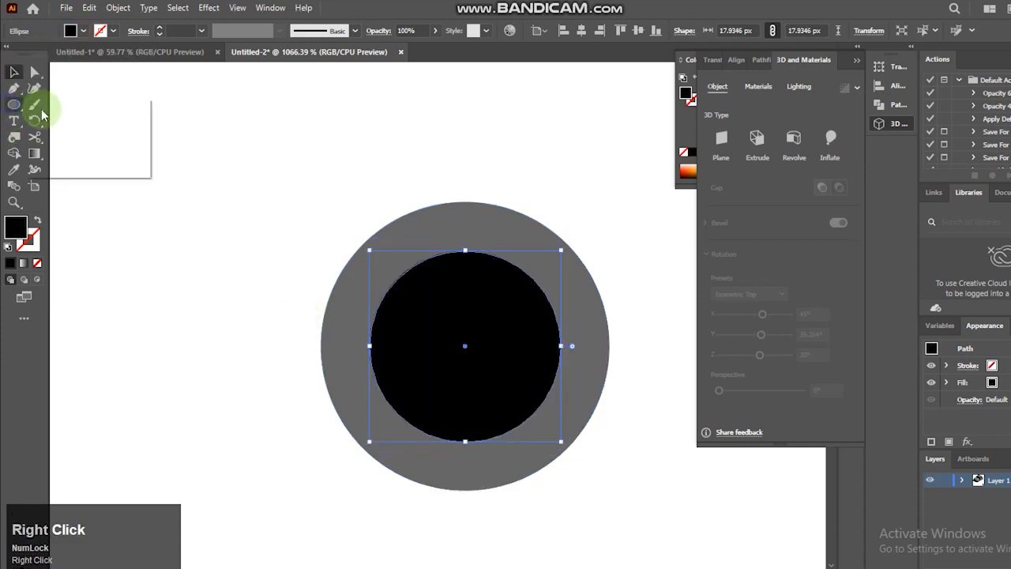
left_click(79, 151)
left_click_drag(251, 146, 245, 184)
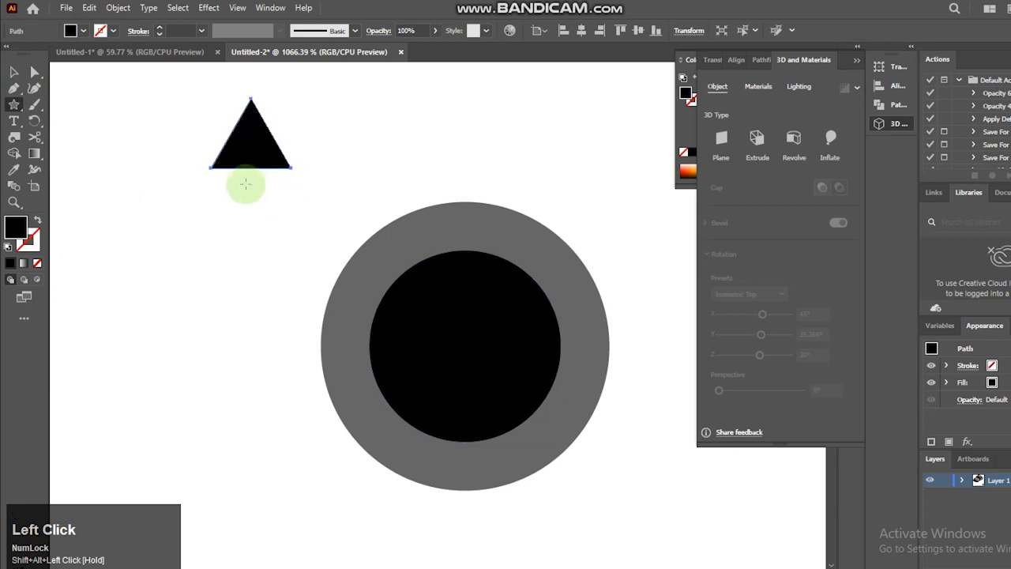
left_click(11, 67)
key("ctrl+minus")
key("ctrl+minus")
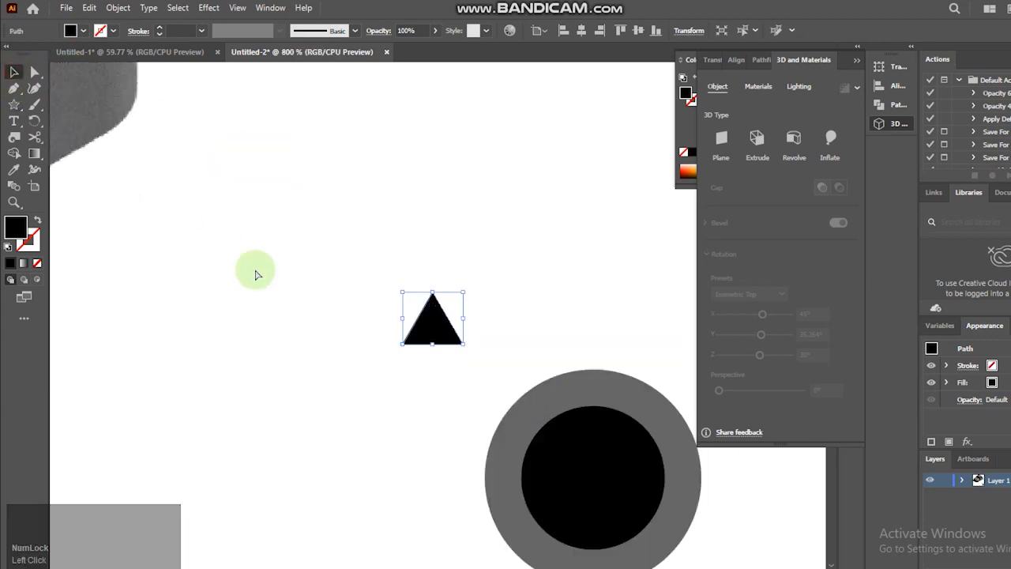
- Stretch the triangle into a tall, wider-based spike and place it just above the circles
left_click_drag(442, 339, 440, 463)
left_click_drag(442, 417, 547, 284)
left_click_drag(525, 250, 502, 250)
left_click_drag(570, 251, 590, 251)
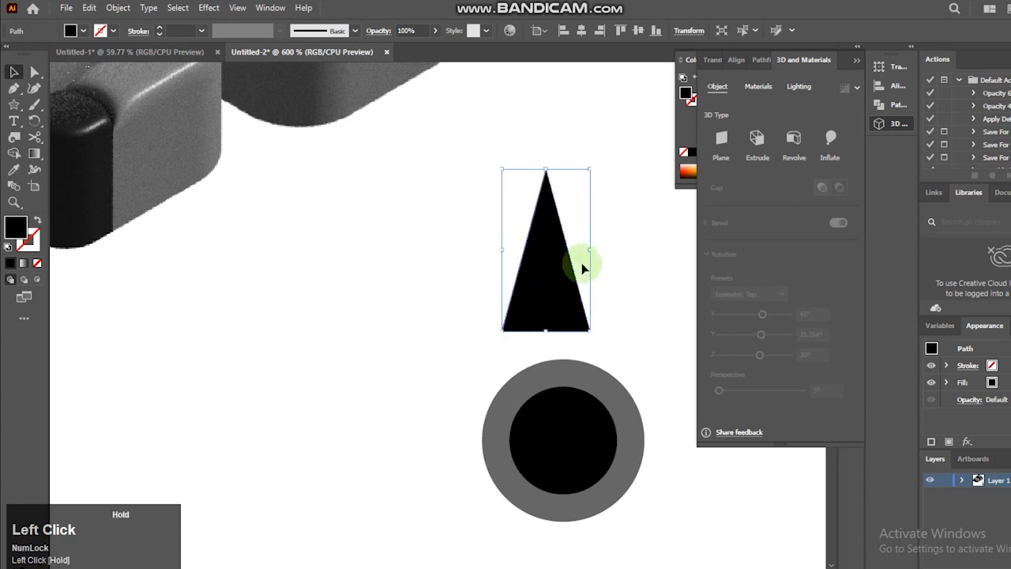
left_click_drag(546, 331, 547, 347)
- Move the spike's base onto the circles, then extend its tip upward and widen it to about the inner circle's width
left_click_drag(544, 293, 563, 365)
left_click_drag(562, 228, 563, 158)
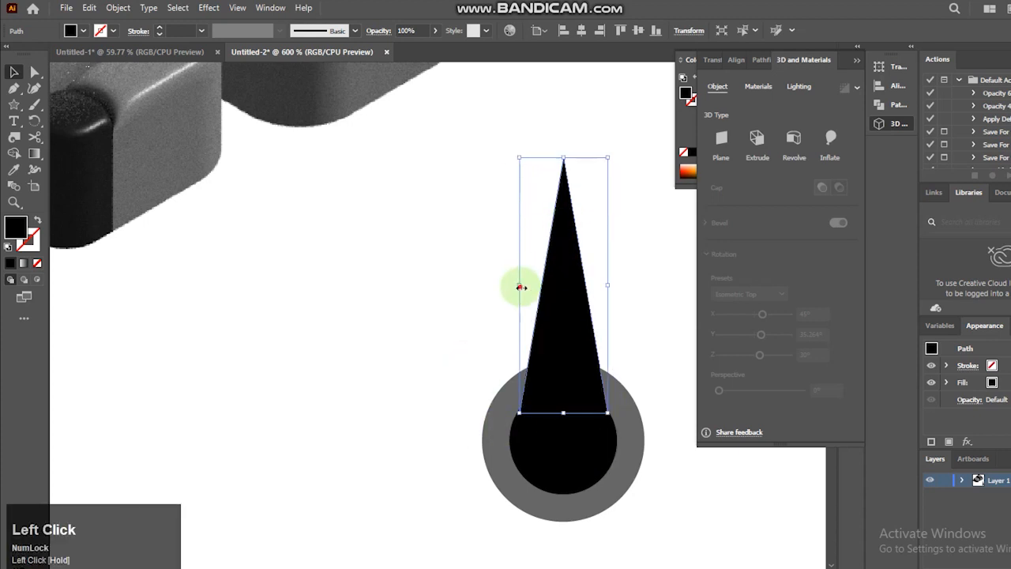
left_click_drag(521, 287, 509, 286)
left_click_drag(608, 285, 615, 285)
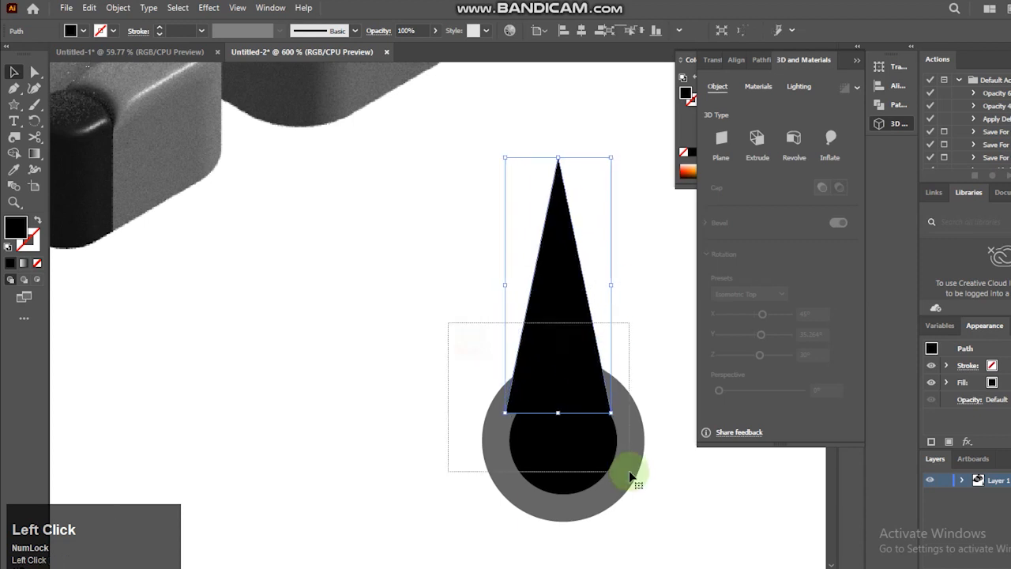
- Align the spike and both circles on their horizontal centers
left_click(634, 474, "shift")
left_click(581, 31)
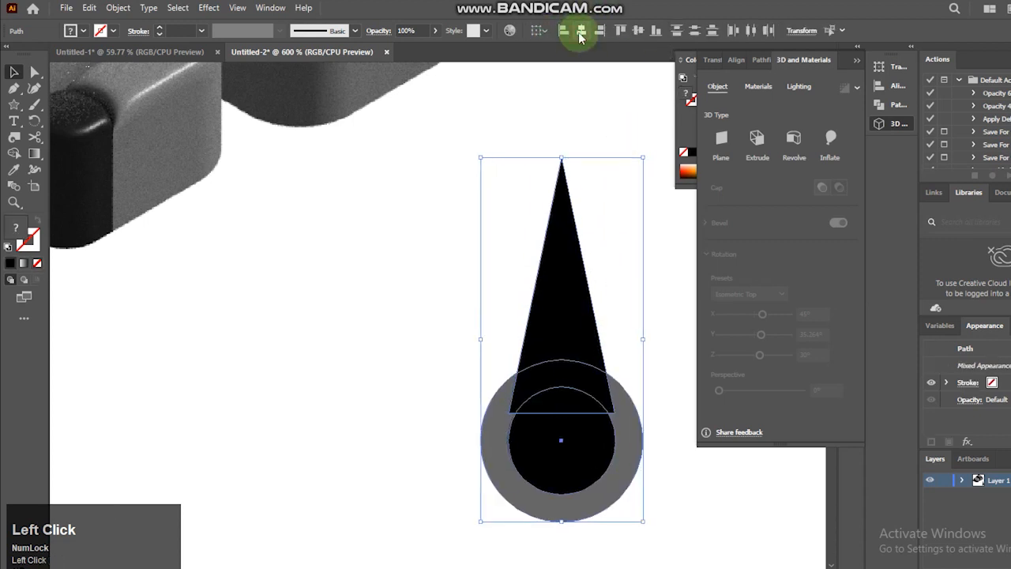
left_click(478, 329)
- Send the spike behind the circles and group it with them
left_click(560, 334)
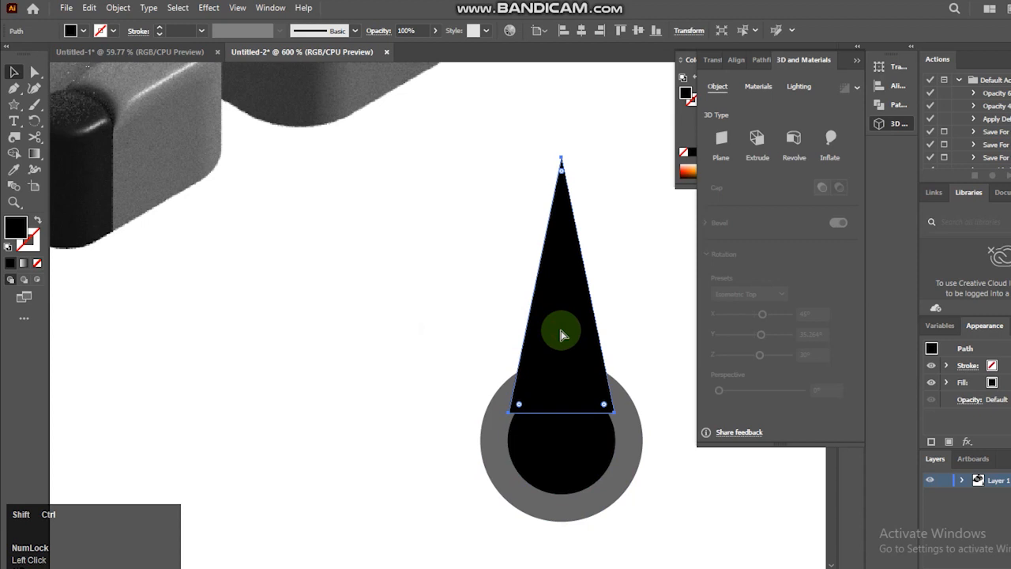
key("ctrl+shift+bracketleft")
left_click_drag(440, 293, 652, 493)
key("ctrl+g")
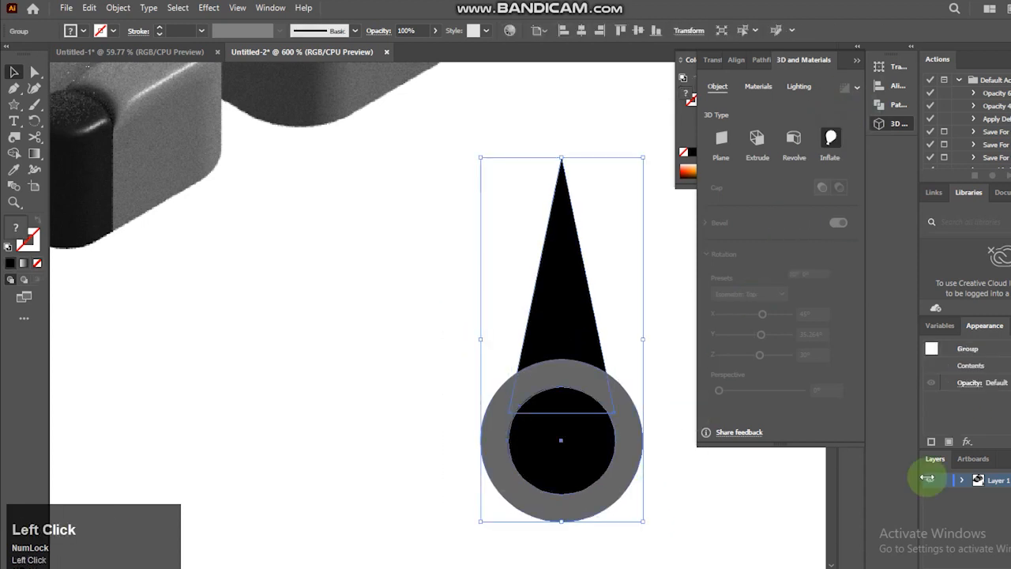
- Inflate the spike-and-circles group with the Off-Axis Left rotation preset
left_click(748, 375)
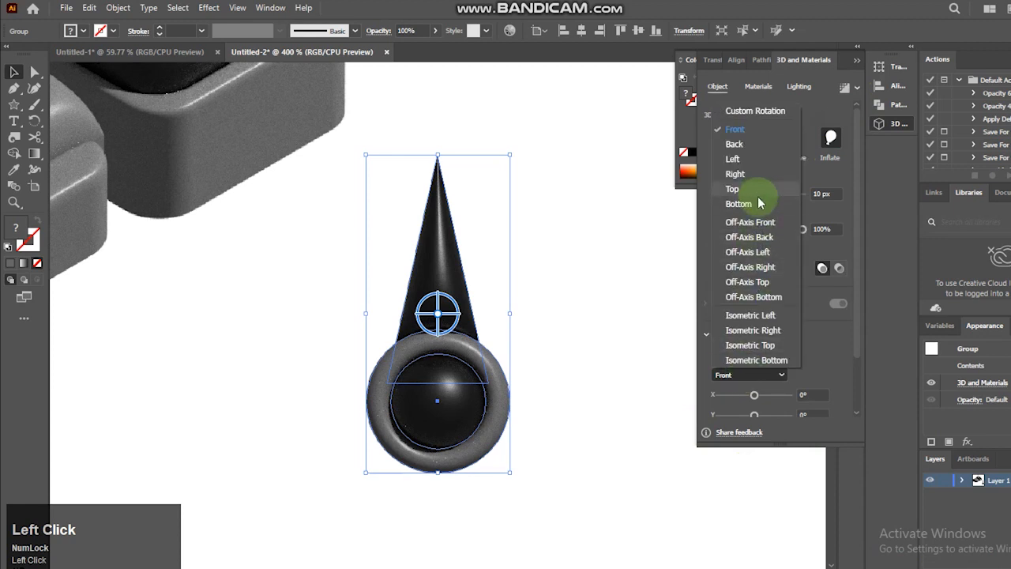
left_click(746, 252)
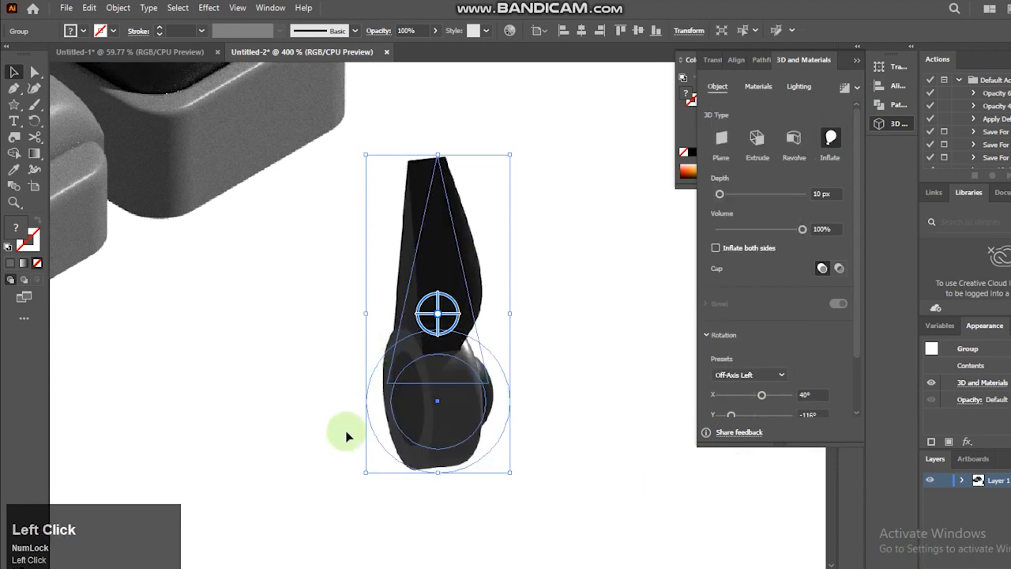
left_click_drag(855, 316, 938, 561)
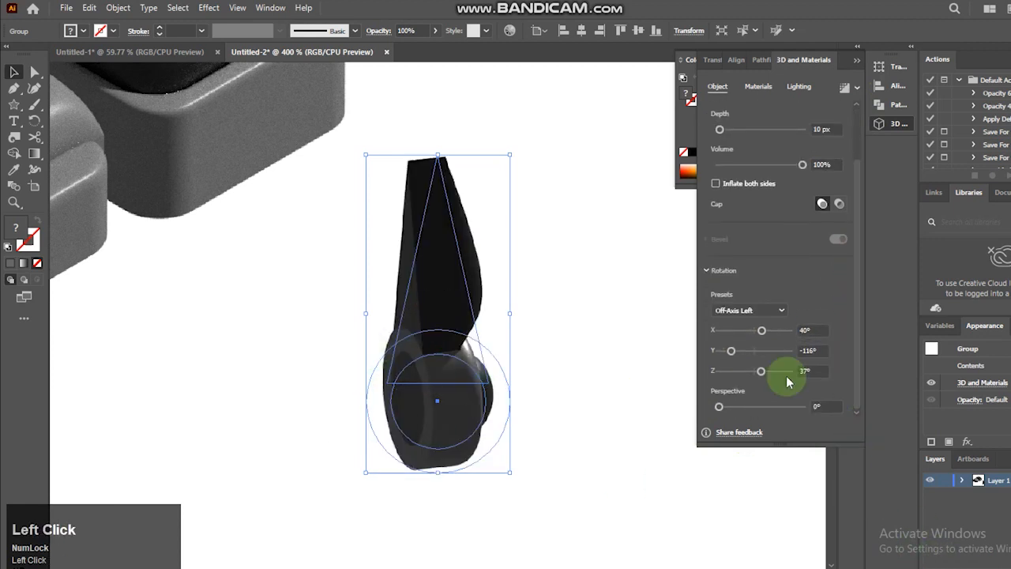
- Set the inflated group's rotation to X 60°, Y -35° and Z 90°
left_click(819, 330)
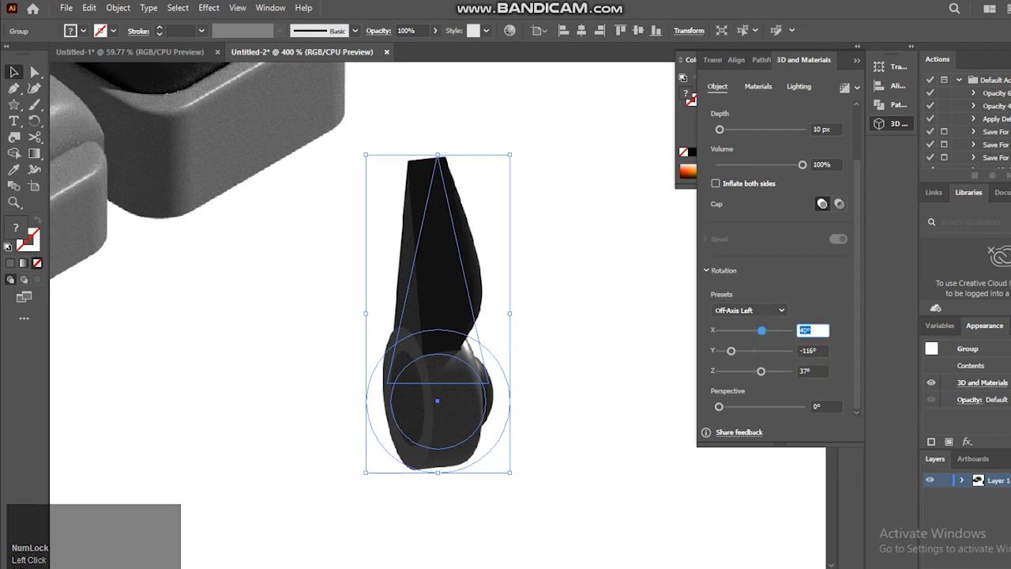
type("60")
left_click(954, 555)
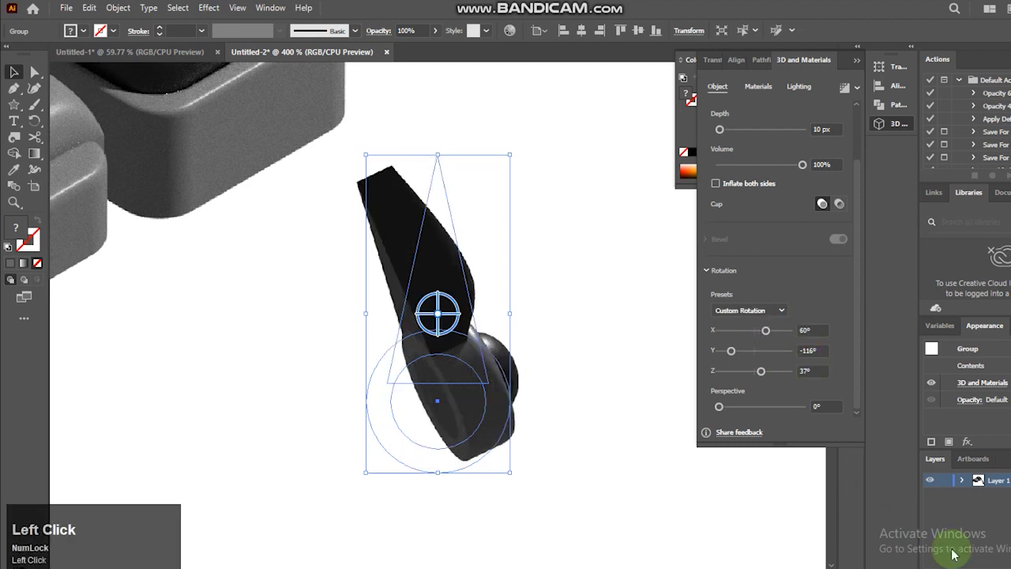
type("-35")
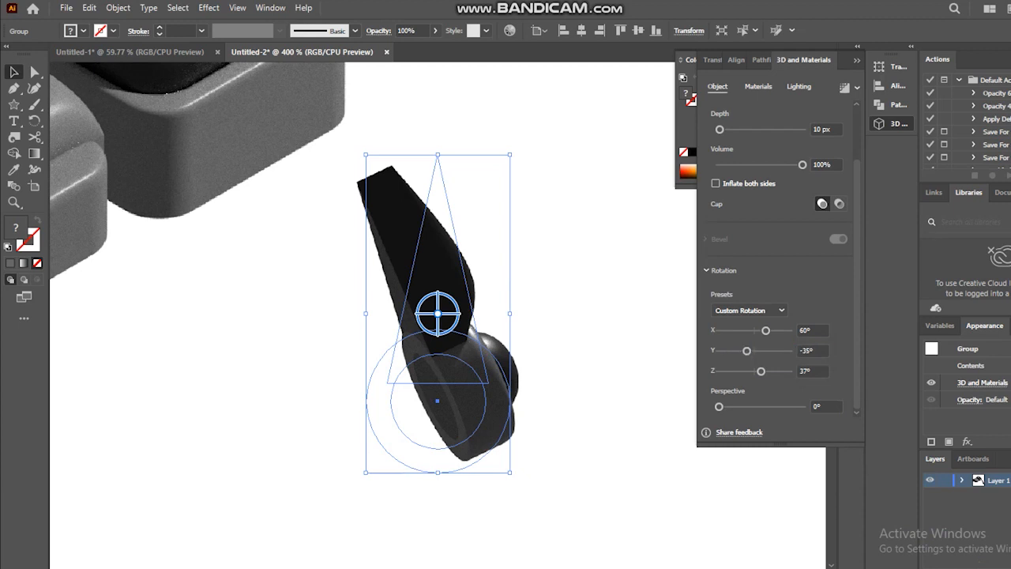
left_click(809, 371)
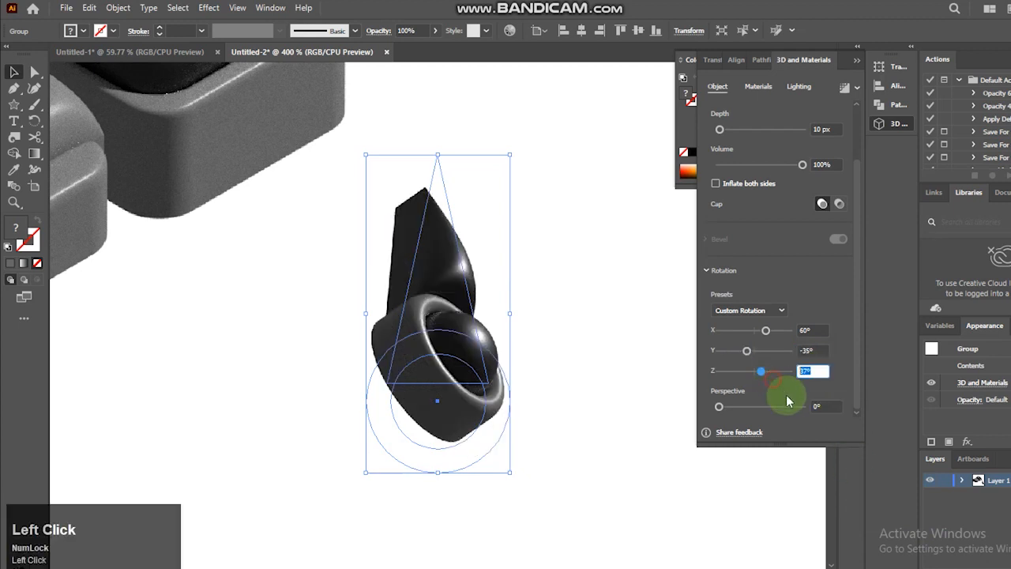
type("90")
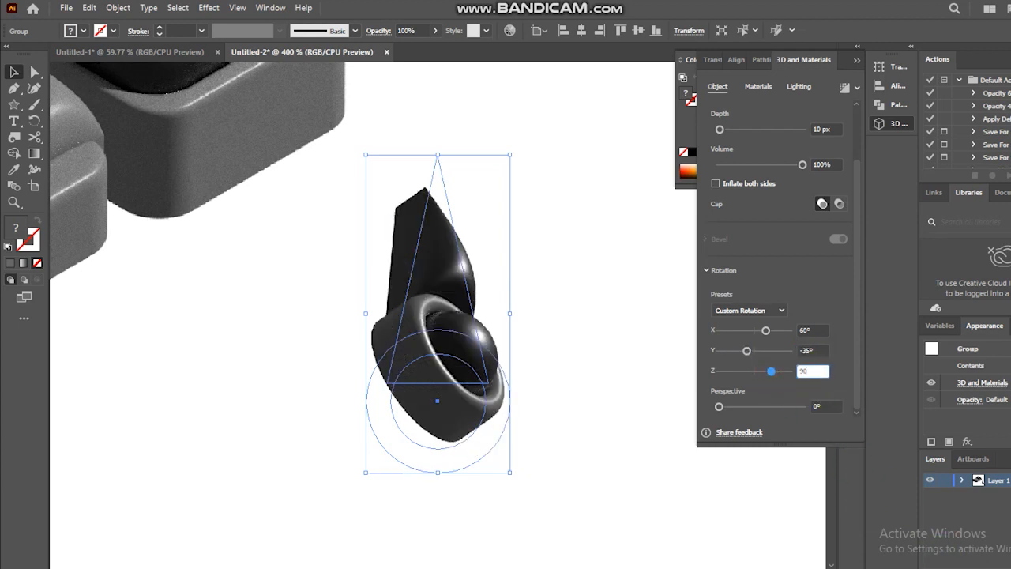
type("90")
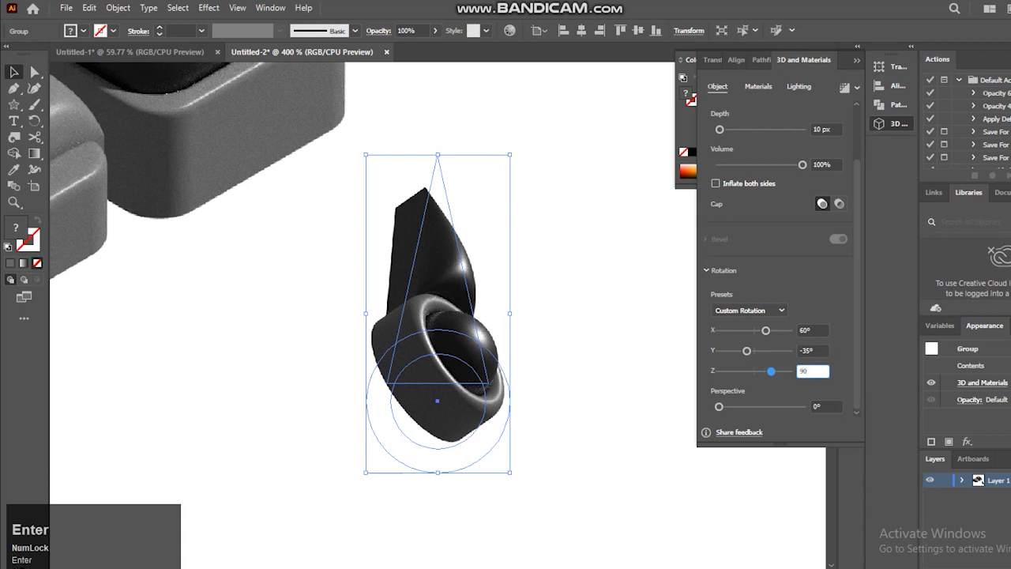
left_click(661, 449)
- Move the inflated ear piece onto the right side of the robot's head
left_click(558, 381)
key("ctrl+minus")
key("space")
left_click_drag(402, 445, 485, 502)
left_click_drag(548, 444, 490, 351)
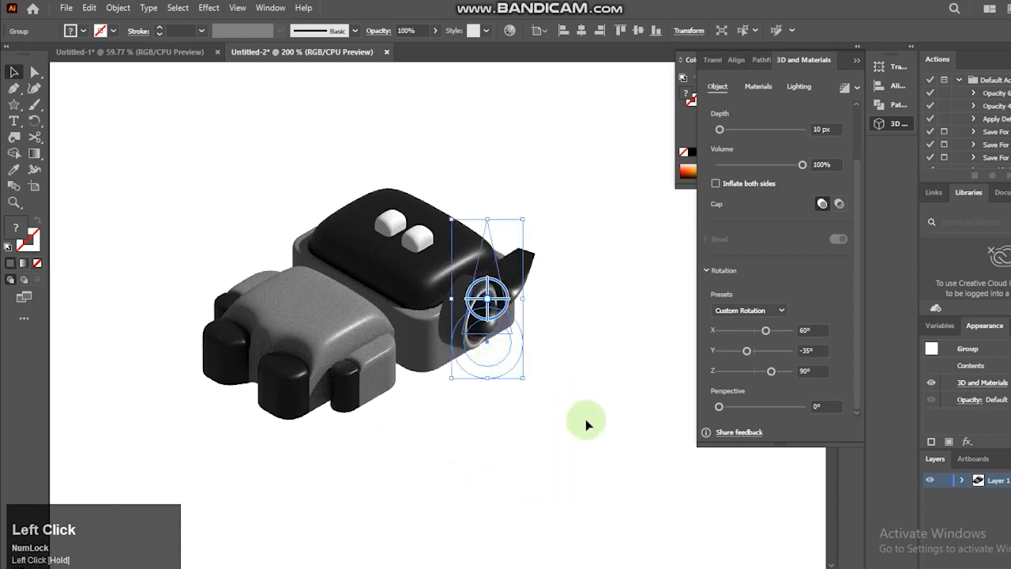
- Nudge the ear piece further right until it sits flush against the outer side of the head
key("Down")
key("Down")
key("Down")
key("Down")
key("Down")
key("Down")
key("Down")
key("Down")
key("Down")
key("Down")
key("Down")
key("Down")
key("Down")
key("Down")
key("Right")
key("Right")
key("Right")
key("Right")
key("Up")
key("Right")
key("Right")
key("Right")
key("Right")
key("Right")
key("Right")
key("Right")
key("Right")
key("Up")
key("Up")
key("Up")
key("Up")
key("Up")
key("Up")
key("Up")
key("Up")
left_click(598, 401)
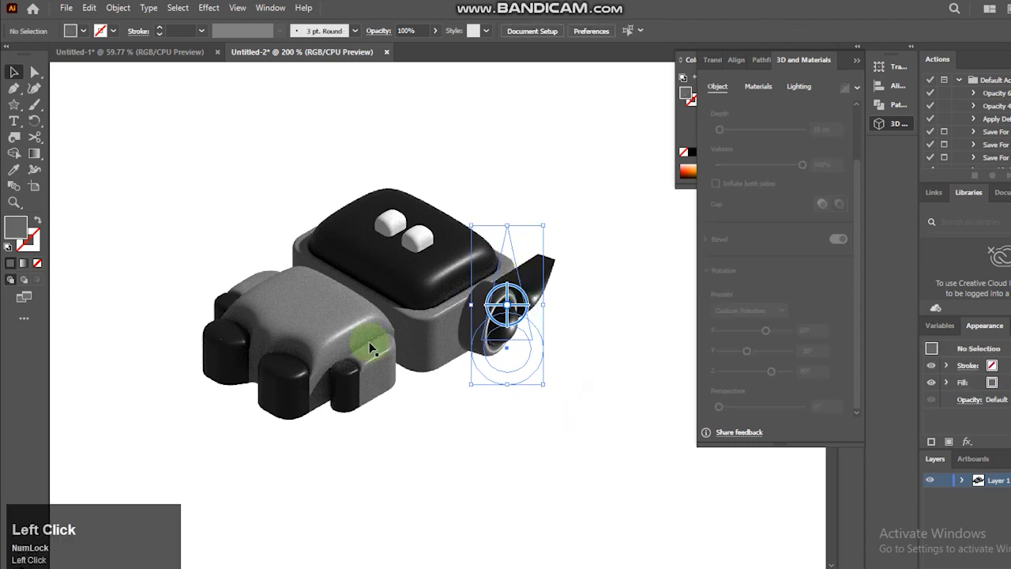
left_click(552, 315)
left_click(598, 380)
- Duplicate the ear piece to its right and nudge the copy down and slightly left
left_click(489, 301)
left_click_drag(491, 302, 535, 300)
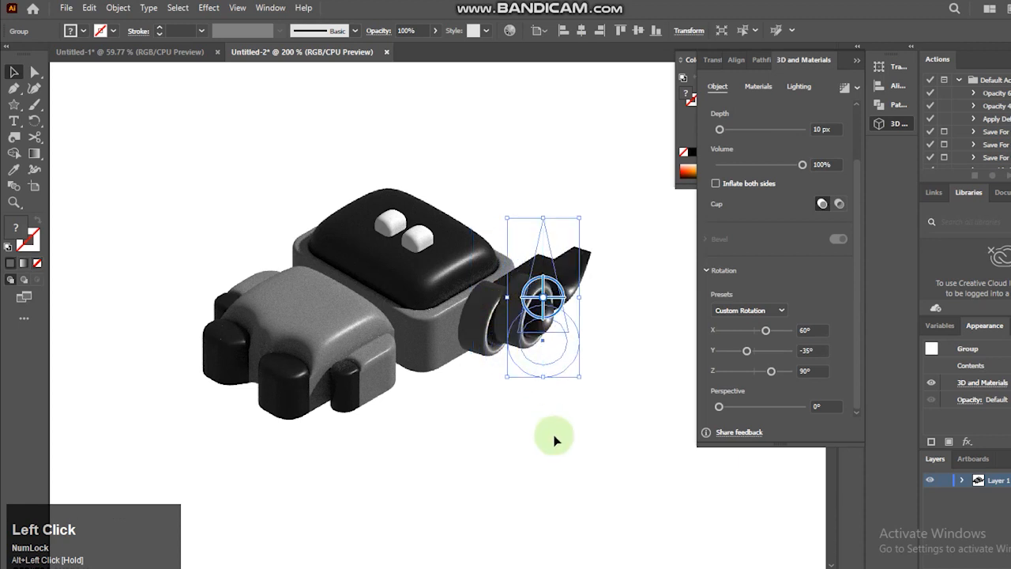
key("Down")
key("Down")
key("Down")
key("Down")
key("Down")
key("Down")
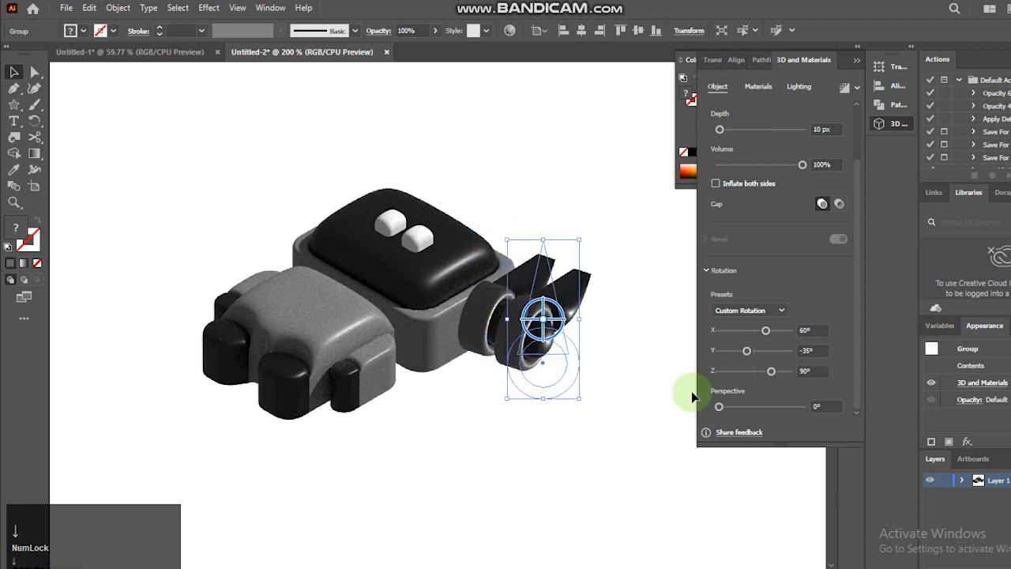
key("Left")
- Set the copied ear piece's rotation to X 120°, Y 30° and Z -90°
left_click(834, 335)
type("12")
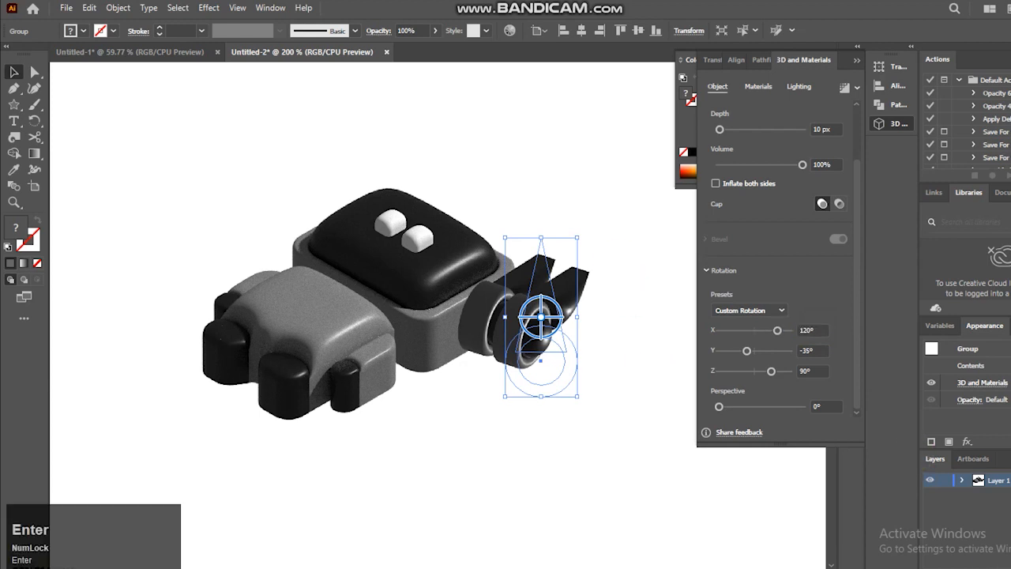
left_click(760, 351)
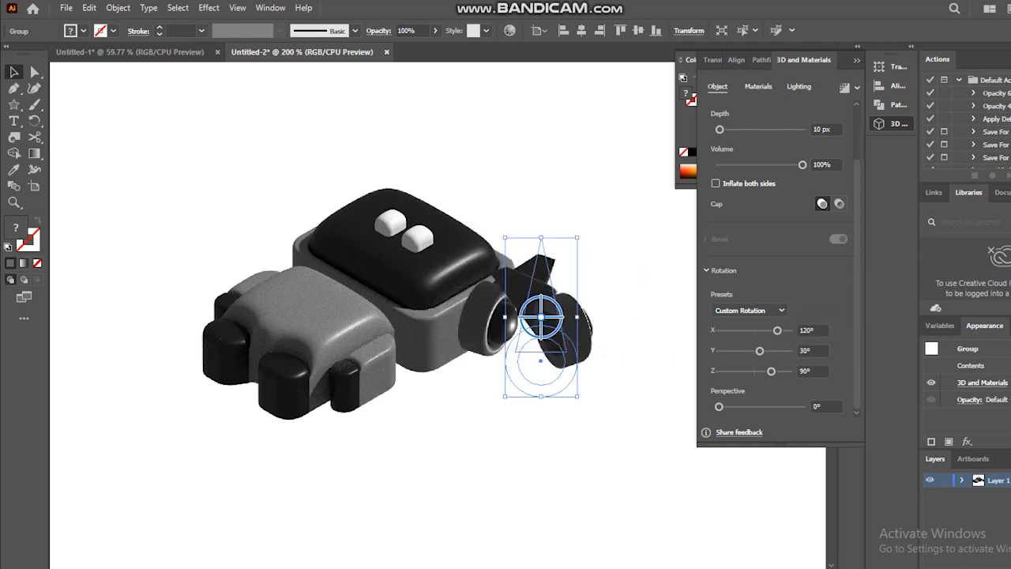
left_click(736, 371)
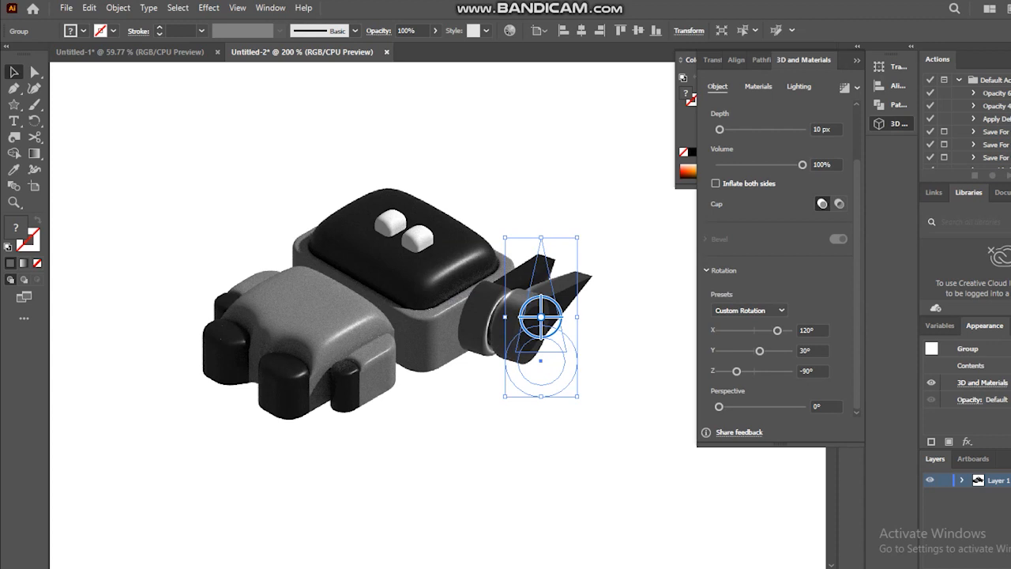
- Position the copied ear piece behind the far side of the robot's head and nudge it slightly right
left_click(554, 494)
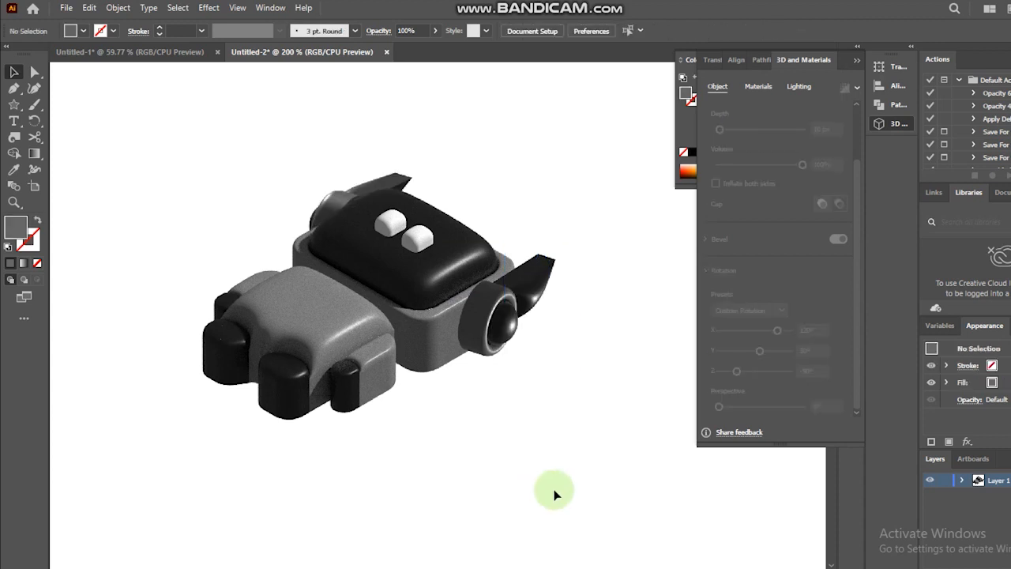
left_click(332, 207)
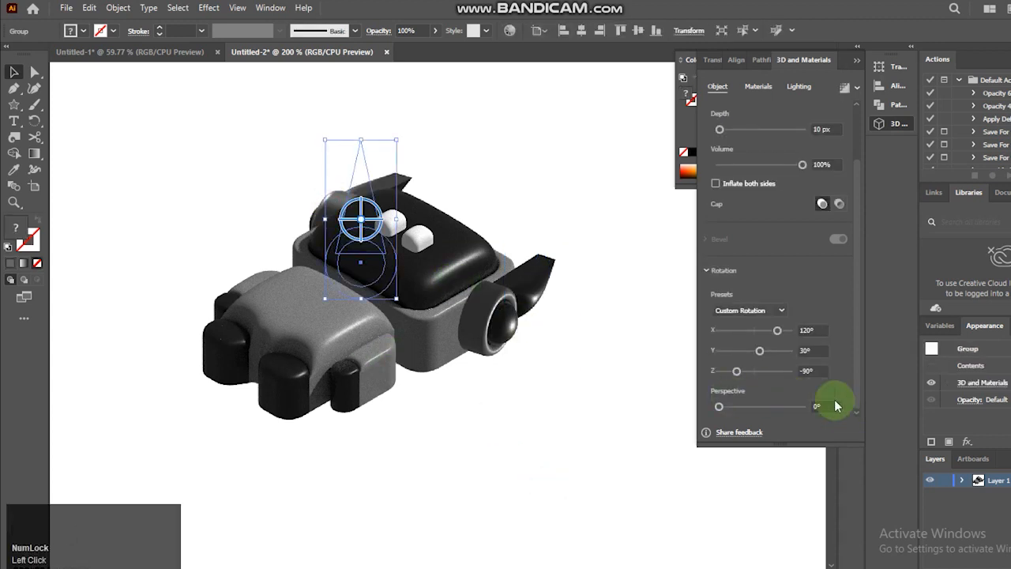
left_click_drag(818, 346, 796, 346)
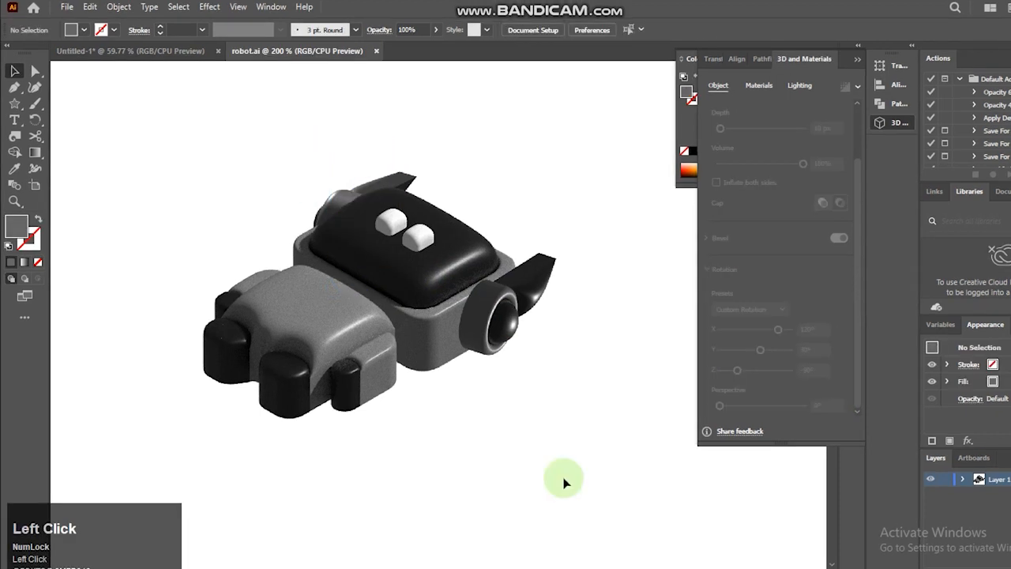
left_click(529, 436)
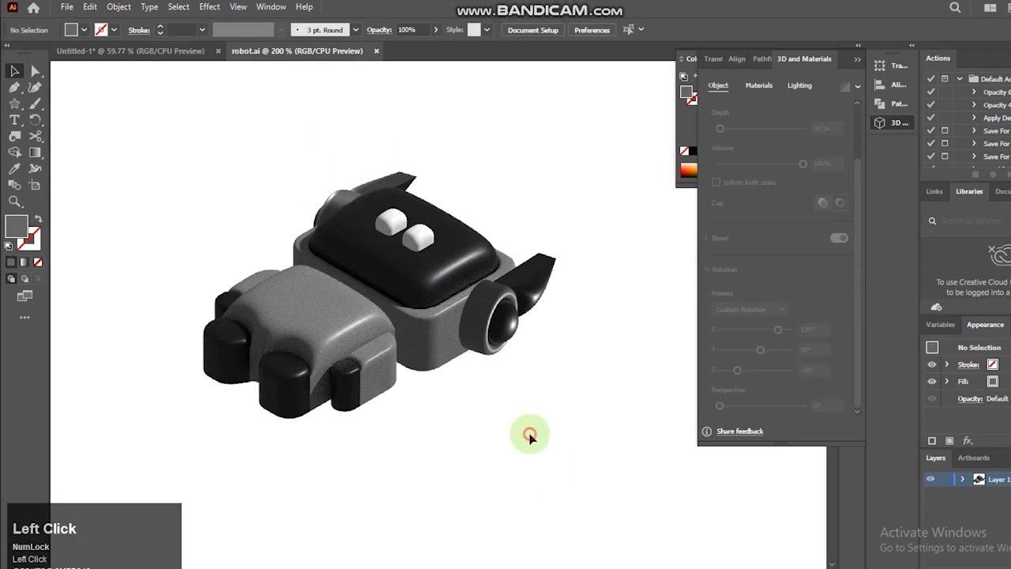
- Set the ambient light intensity of the robot's body group to 100%
left_click(315, 301)
left_click(799, 85)
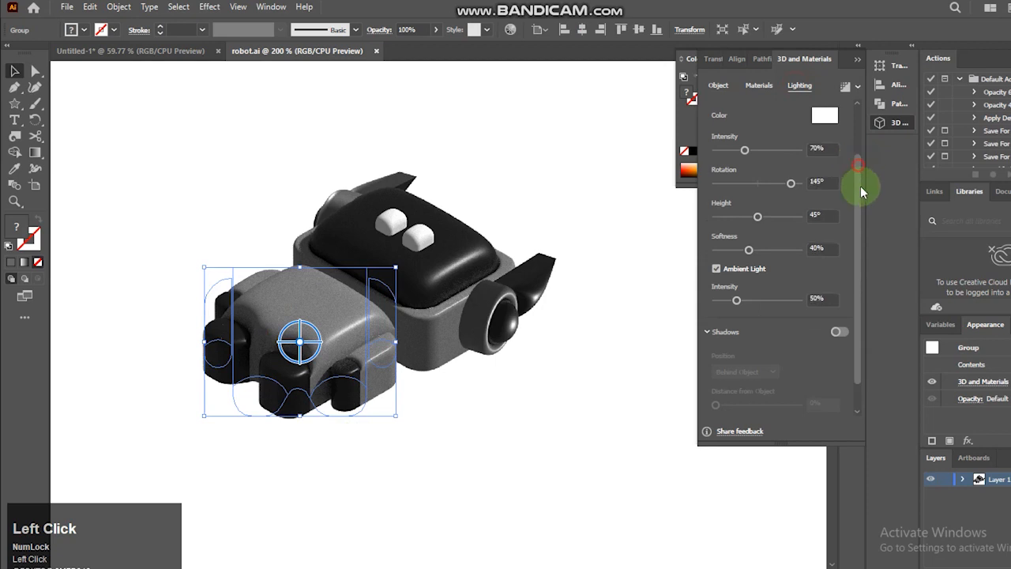
left_click_drag(860, 190, 852, 224)
left_click(821, 267)
type("100")
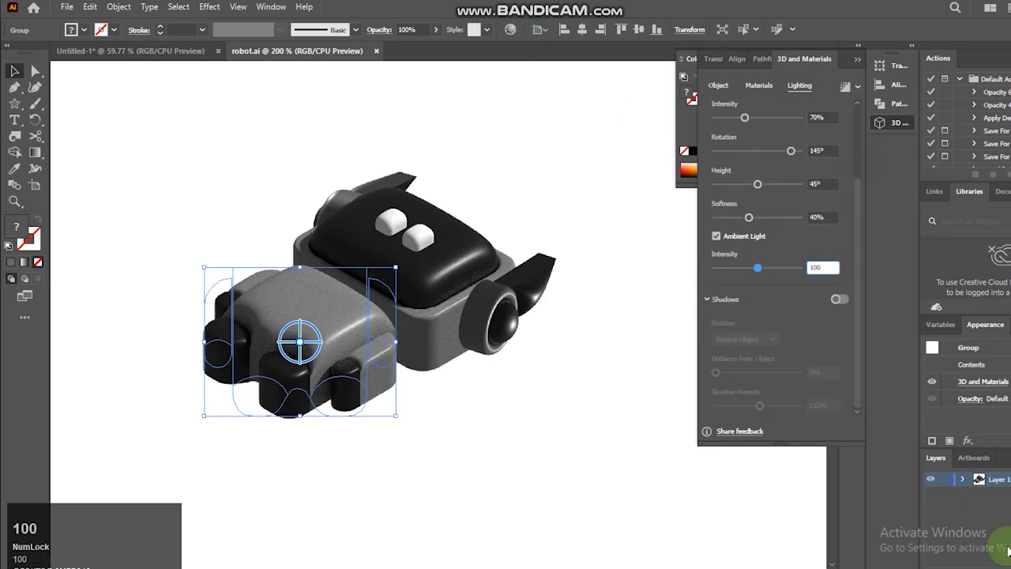
key("Return")
- Set the ambient light intensity of the robot's head to 100%
left_click(414, 342)
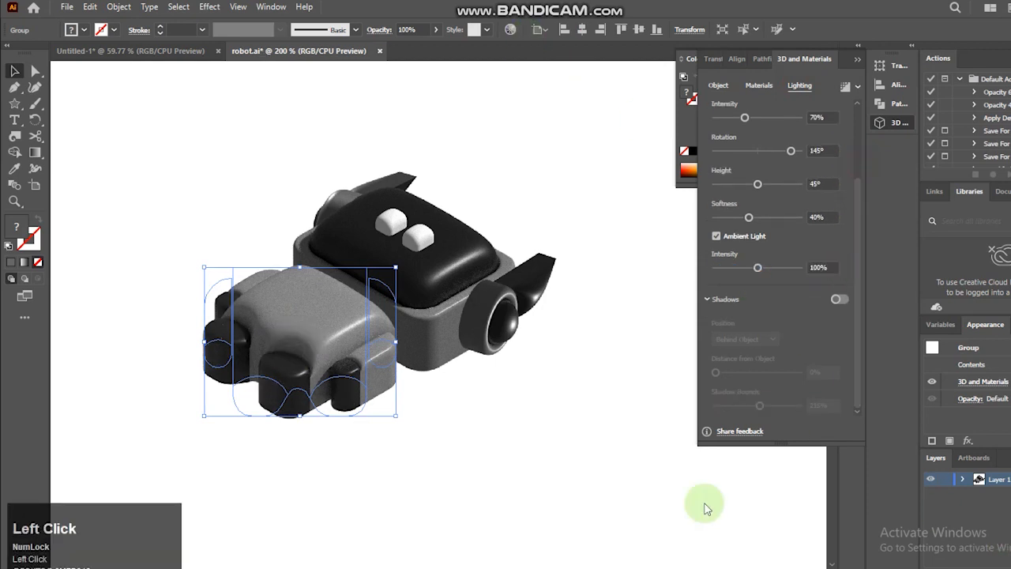
left_click_drag(835, 268, 754, 268)
type("100")
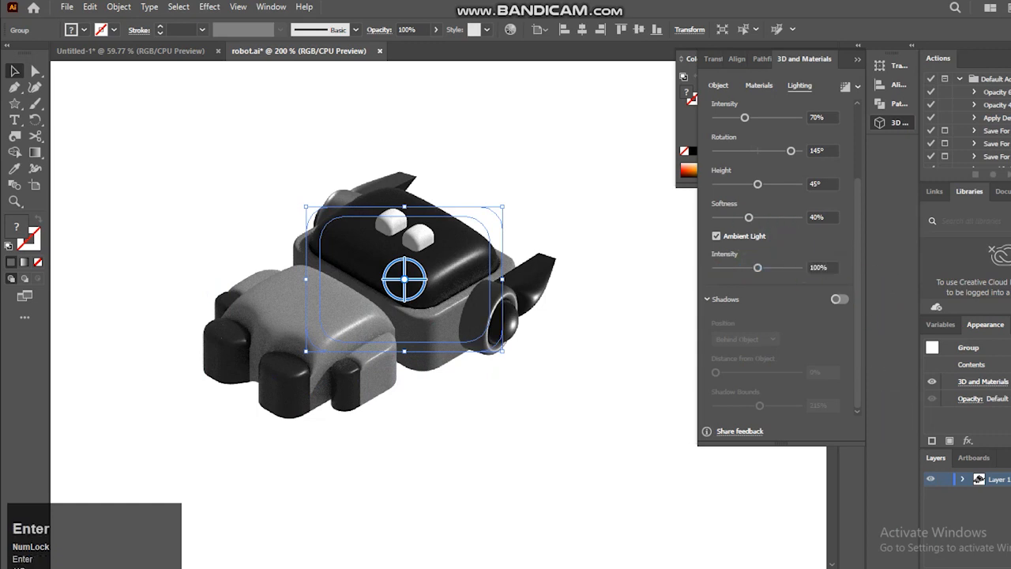
- Set the ambient light intensity of both ear pieces to 100%
left_click(522, 288)
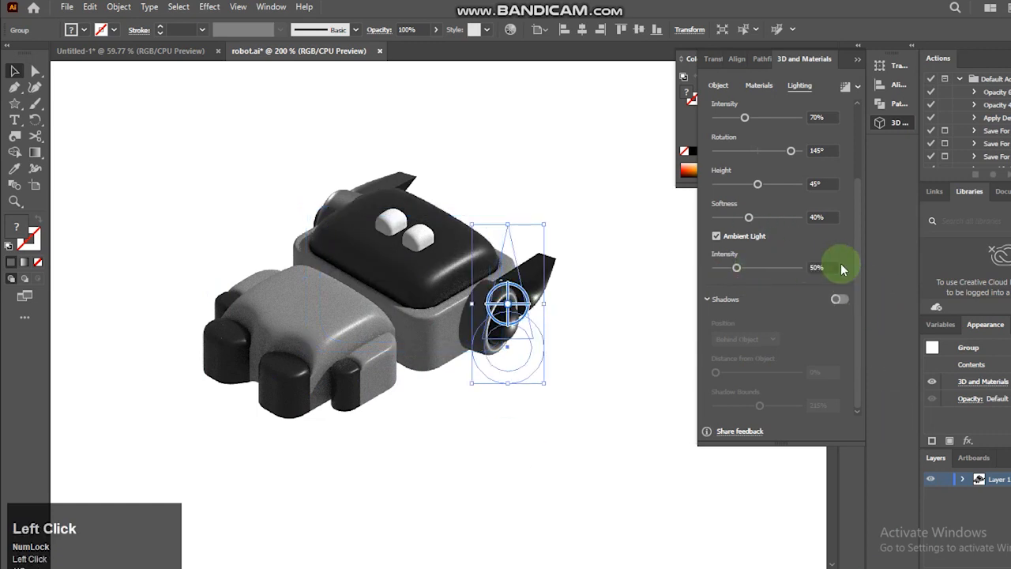
type("10")
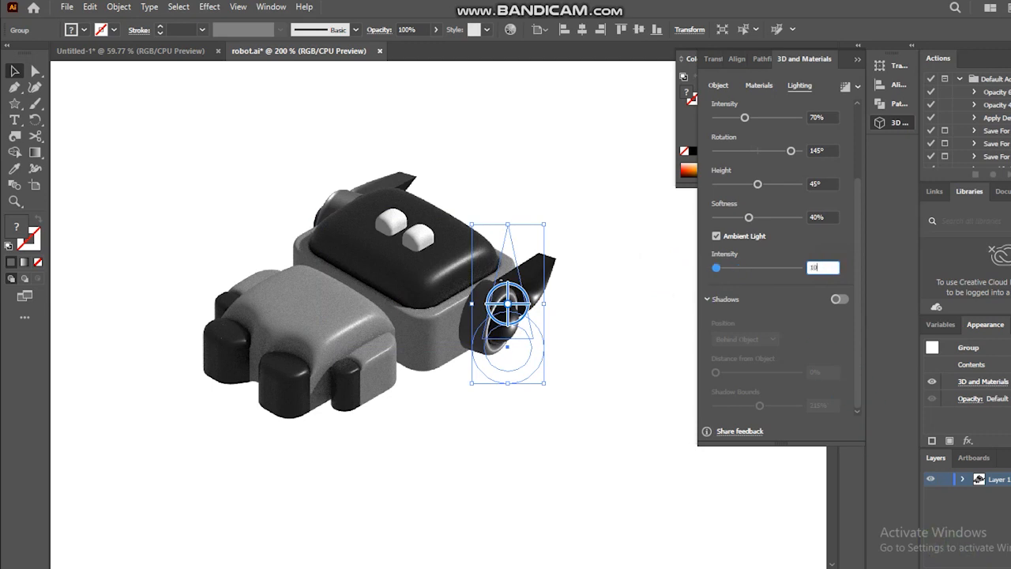
left_click(369, 187)
left_click_drag(827, 269, 785, 267)
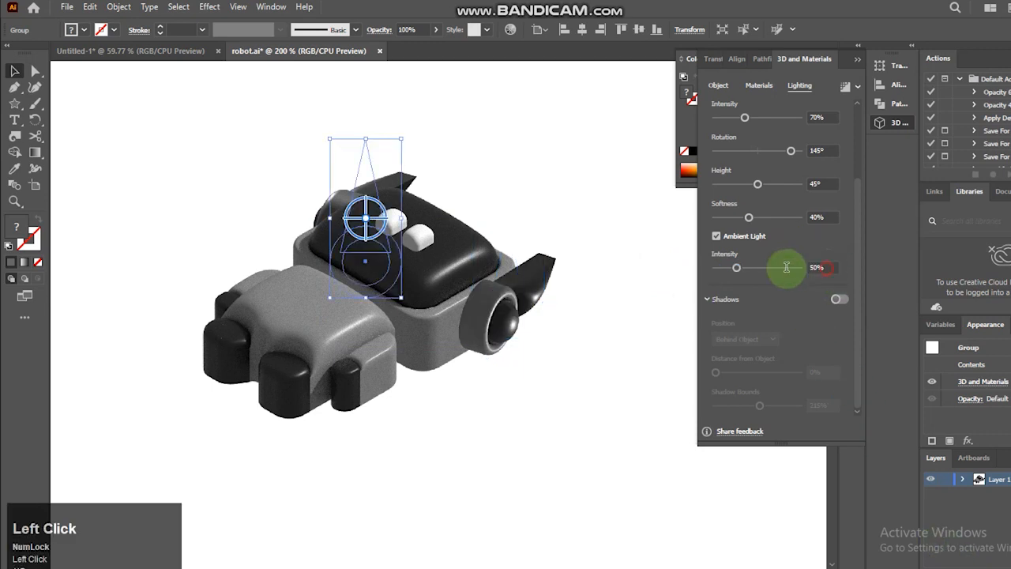
type("100")
- Turn on ray tracing for the robot's body with Medium quality and Reduce Noise, and render it
left_click(327, 338)
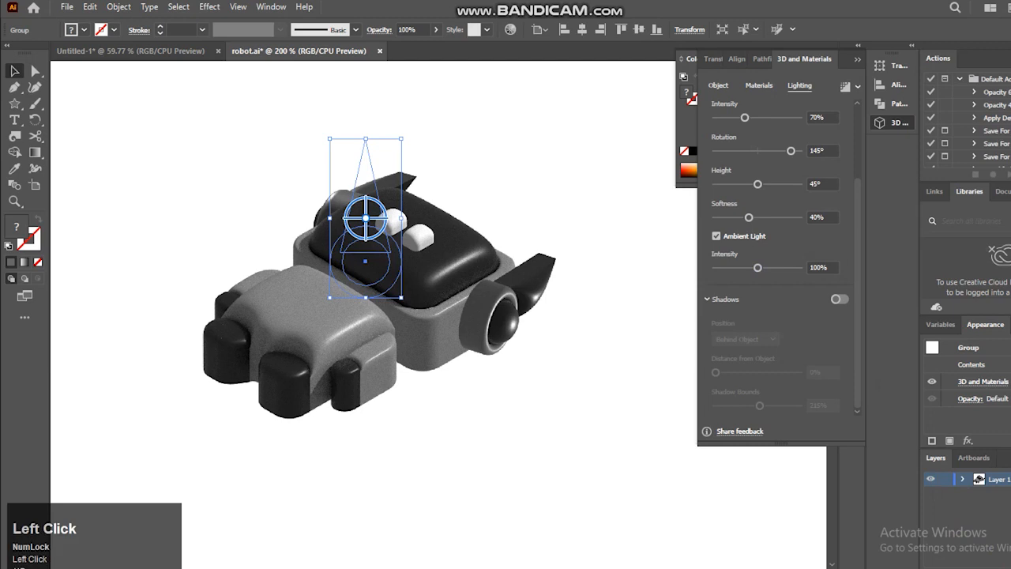
left_click(858, 89)
left_click(838, 110)
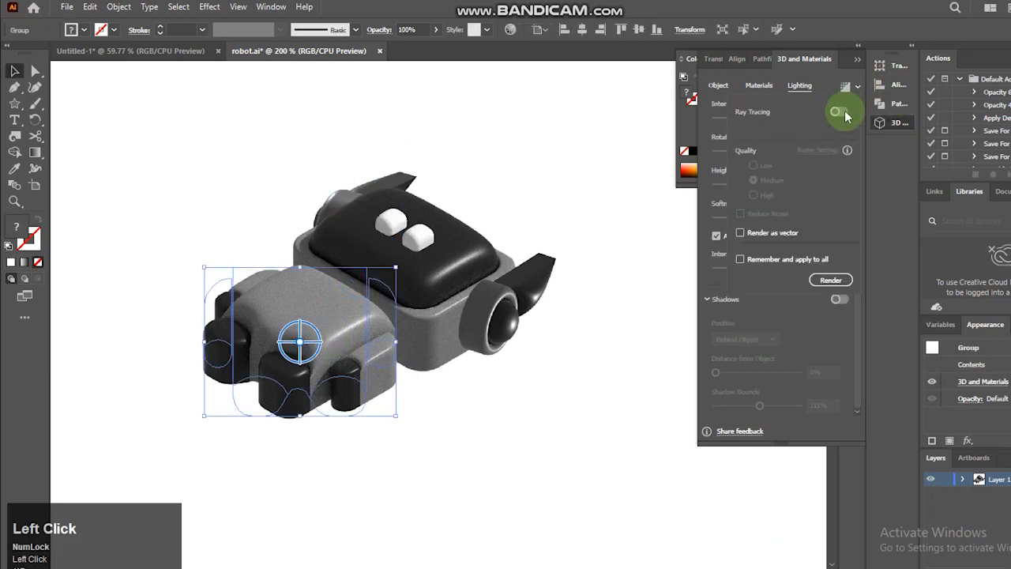
left_click(764, 181)
left_click(830, 281)
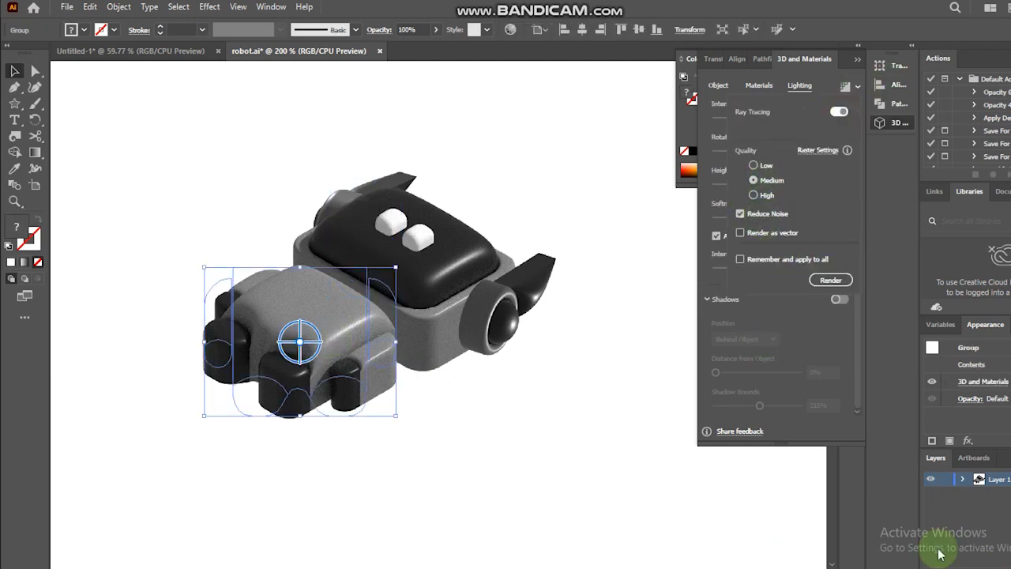
- Apply the ray-traced rendering to the remaining robot parts, including the near ear piece, and clear the selection
left_click(545, 459)
left_click_drag(208, 140, 550, 395)
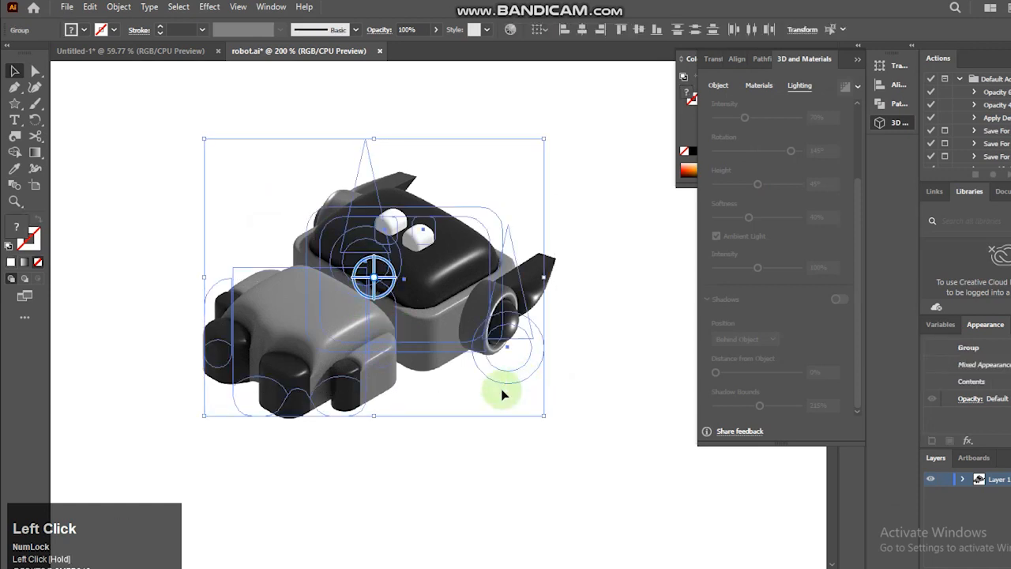
left_click(524, 298)
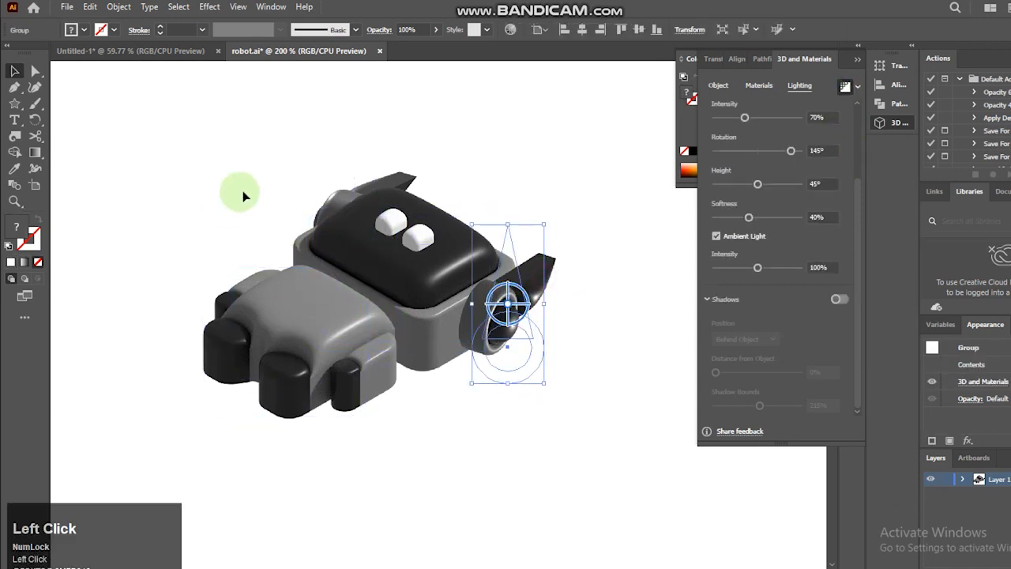
left_click(622, 541)
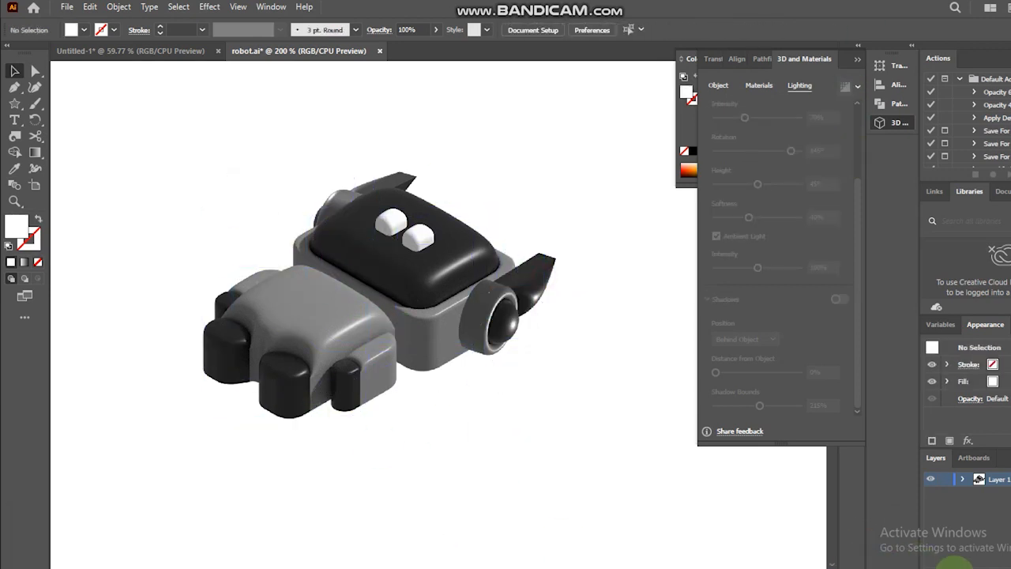